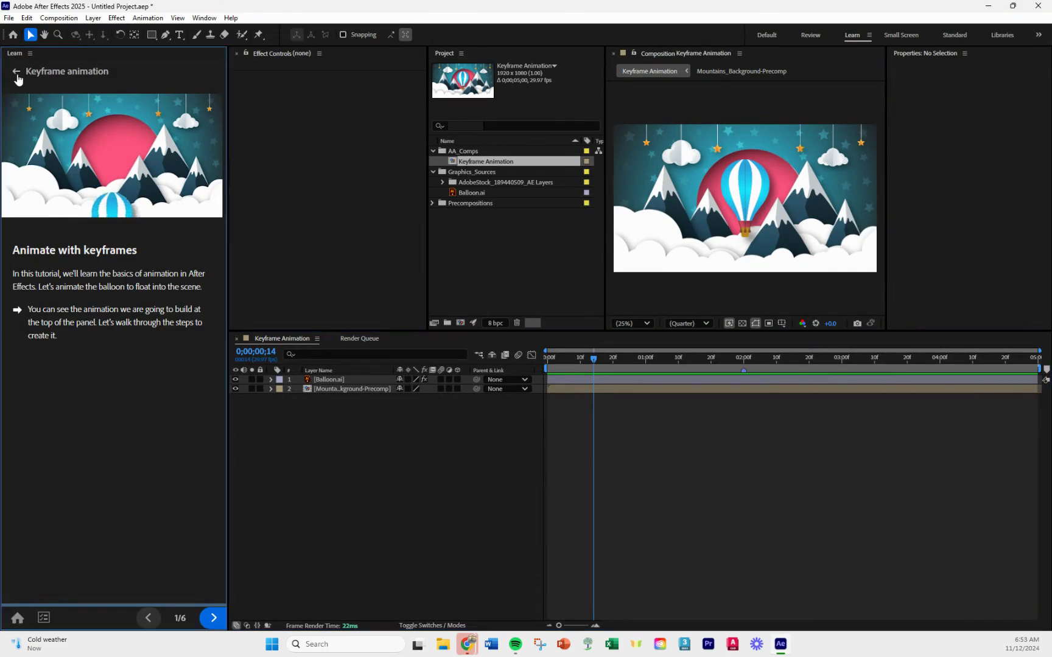
Step: Start the tutorial on animating an object along a path without saving the open project, and advance to its "Create a path" page
left_click(16, 72)
left_click(137, 363)
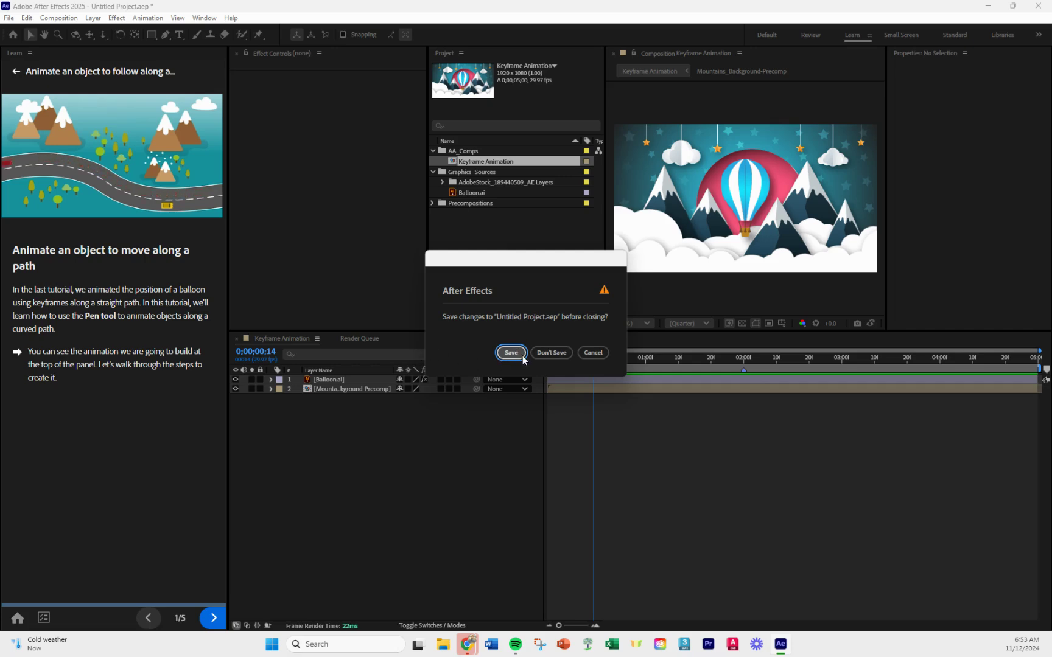
left_click(550, 352)
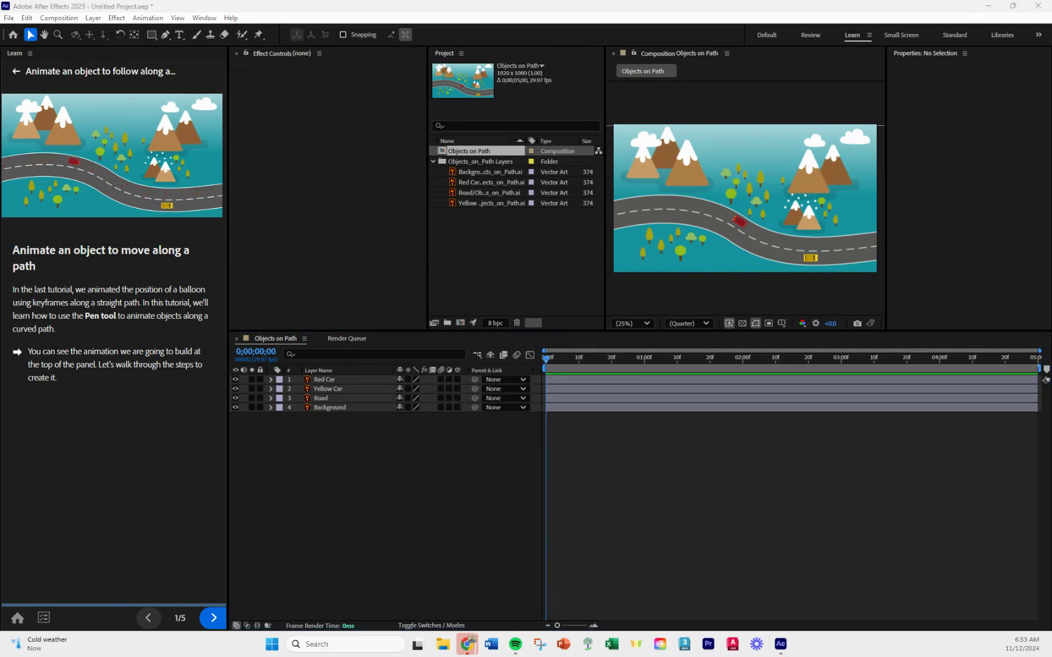
left_click_drag(228, 155, 365, 156)
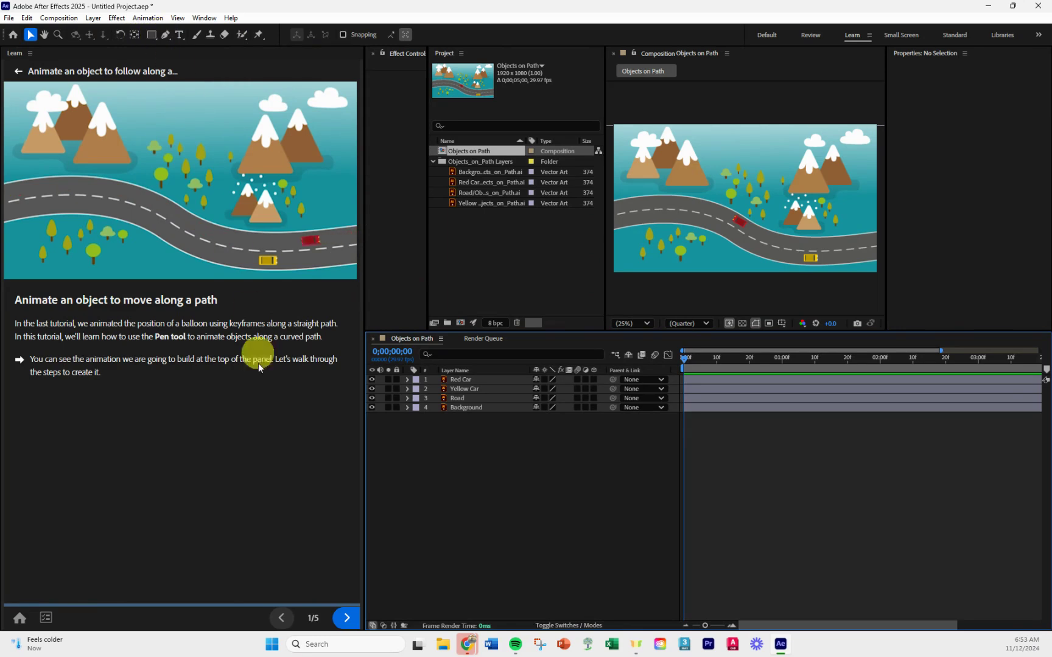
left_click(348, 621)
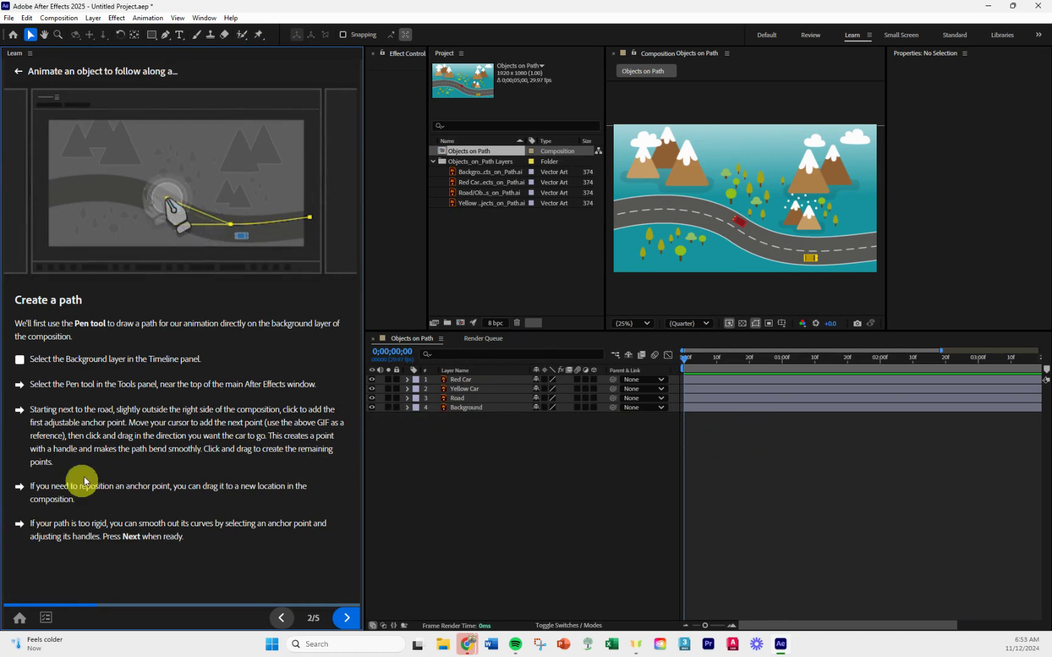
Step: Select the Background layer, activate the Pen tool, and enlarge the composition view by narrowing the neighbouring panels
left_click(457, 408)
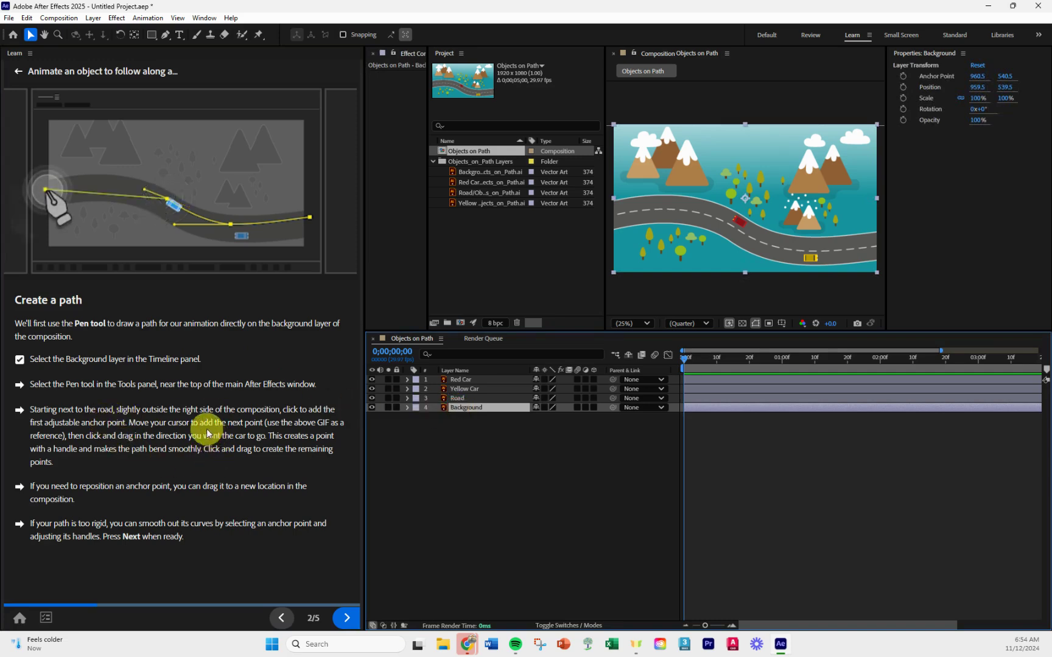
left_click(163, 36)
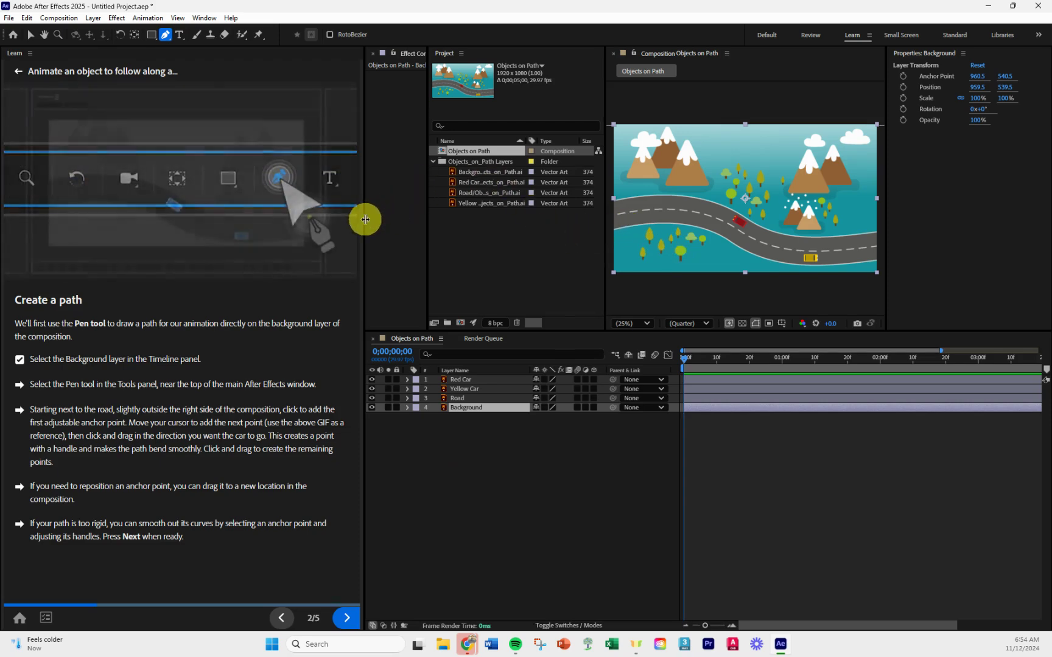
left_click_drag(364, 219, 121, 204)
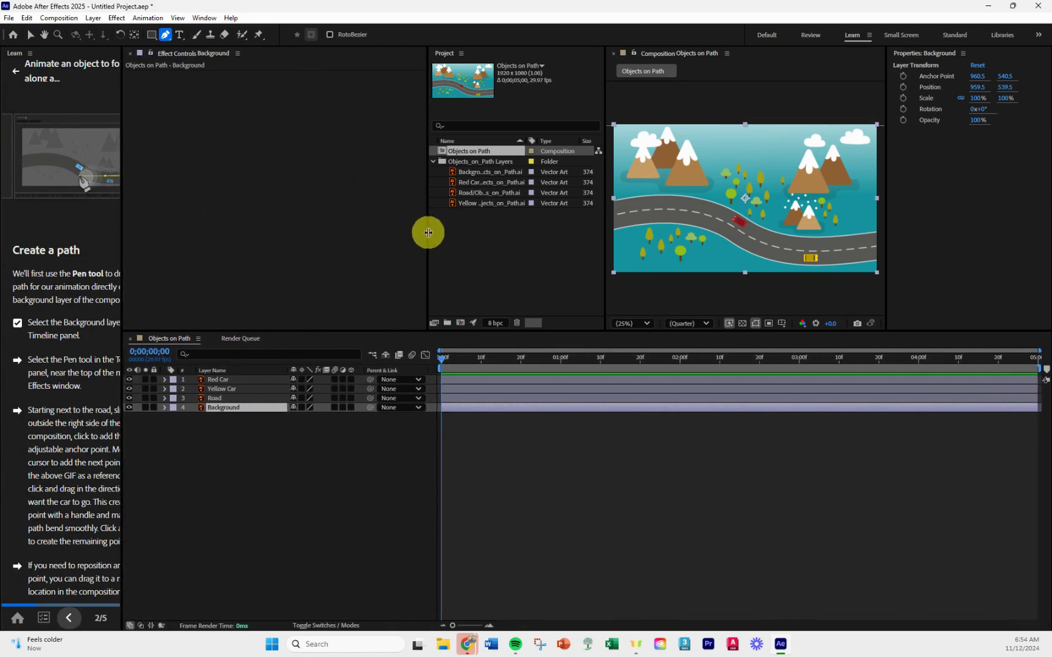
left_click_drag(428, 233, 206, 232)
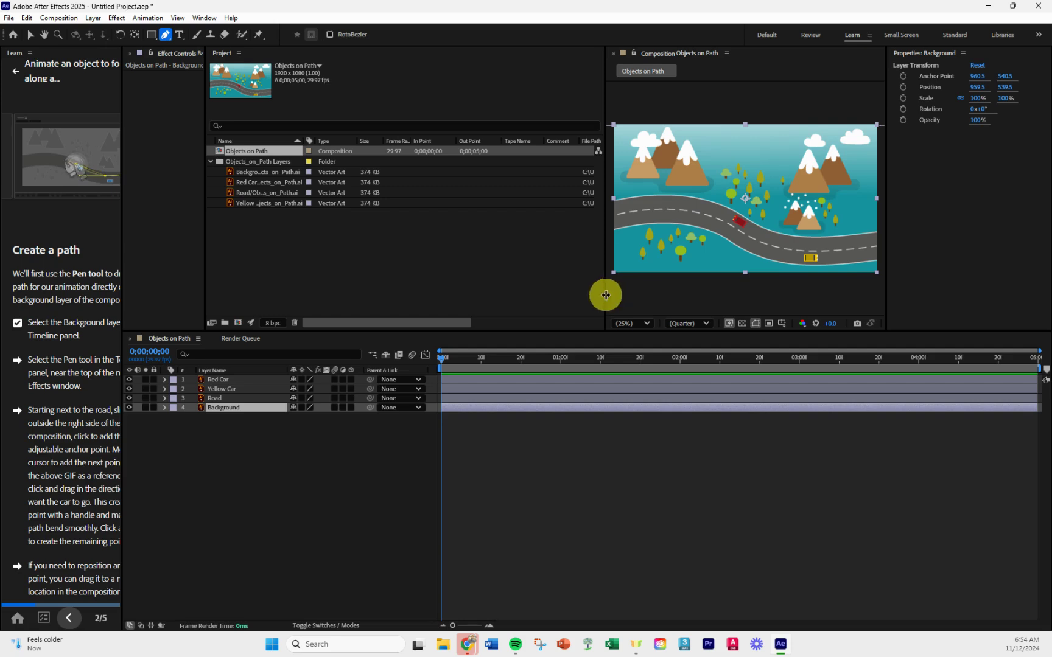
left_click_drag(606, 295, 293, 281)
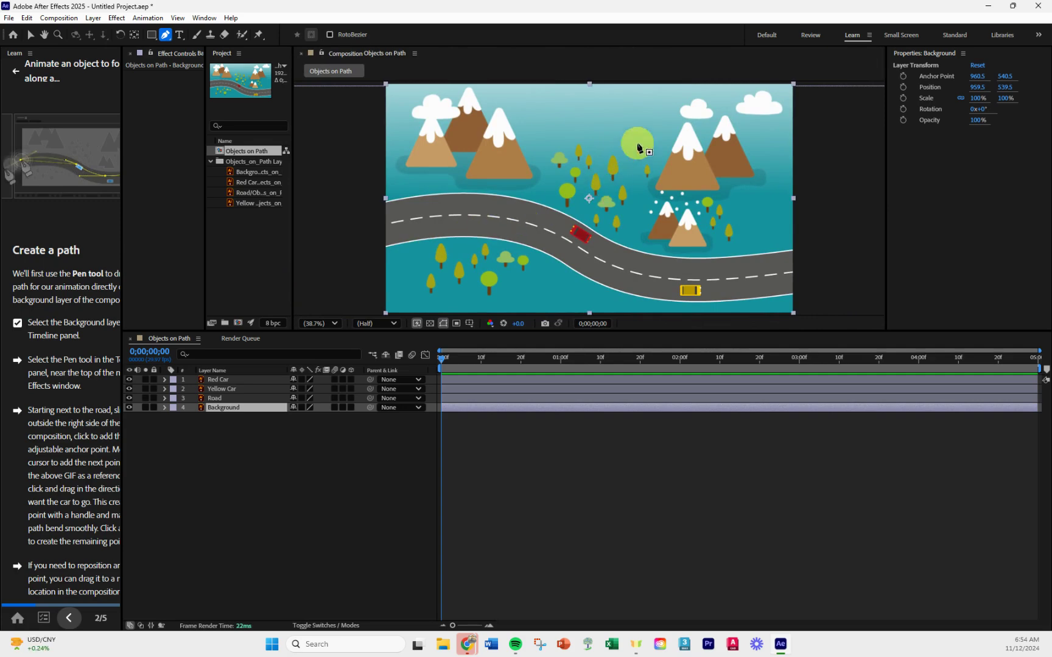
Step: Draw a closed four-point mask around the trees between the mountains on the Background layer
left_click_drag(644, 133, 643, 208)
left_click(553, 194)
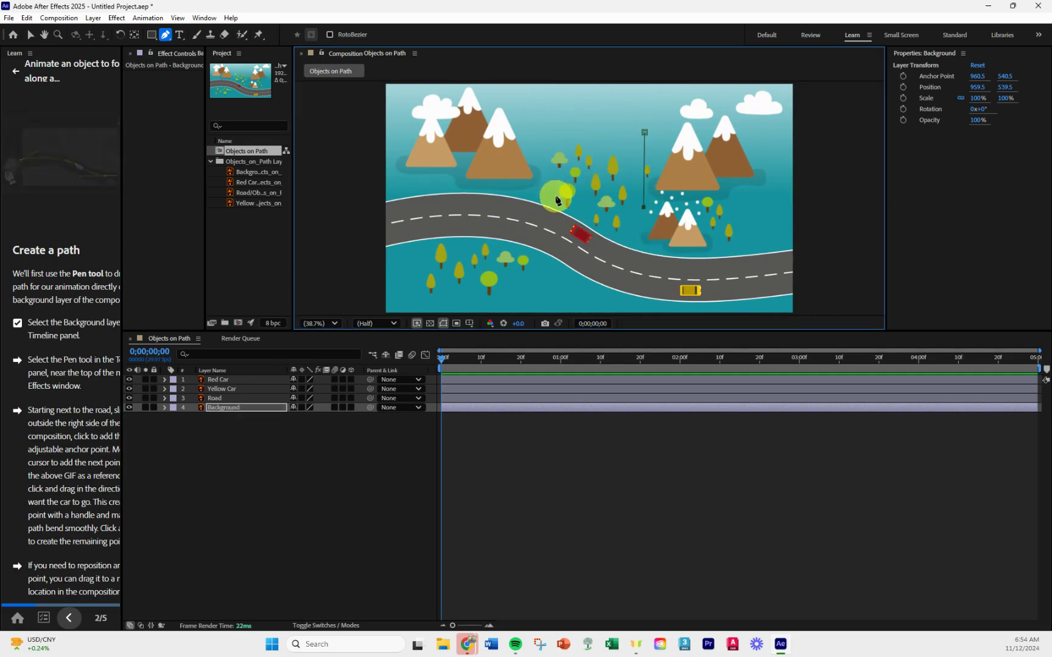
left_click(550, 132)
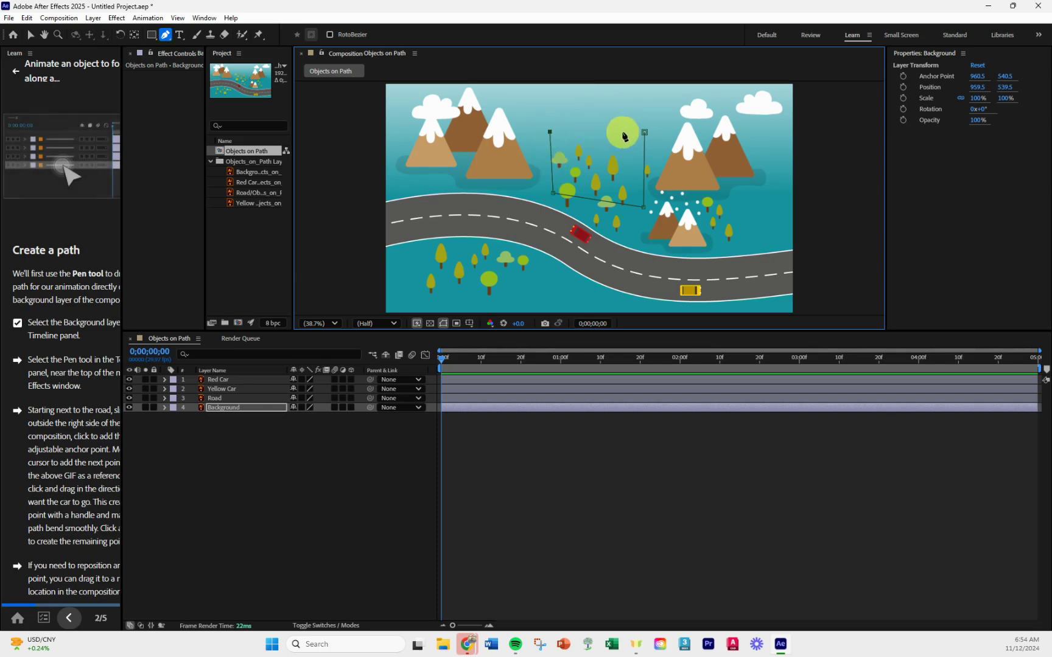
left_click(646, 133)
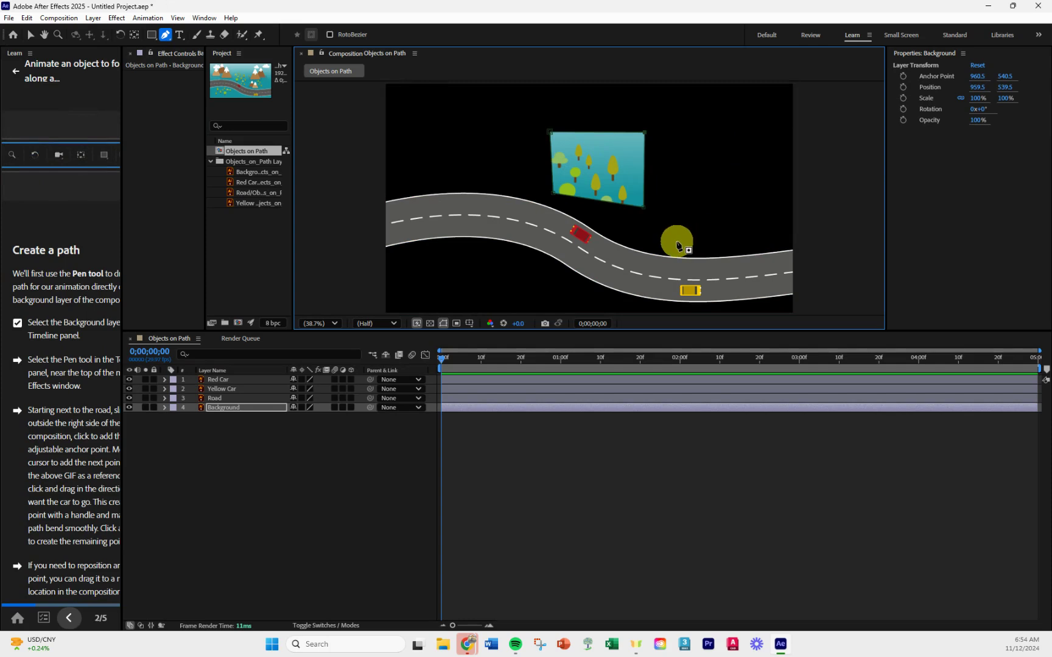
Step: Delete all points of the four-point mask from the Background layer
key("Delete")
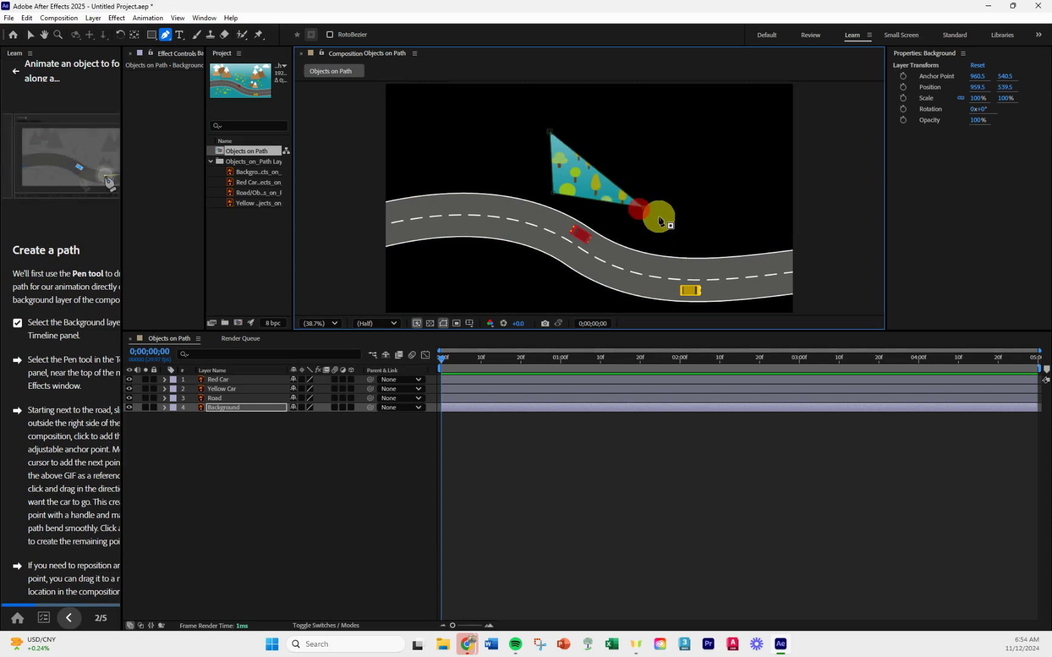
key("Delete")
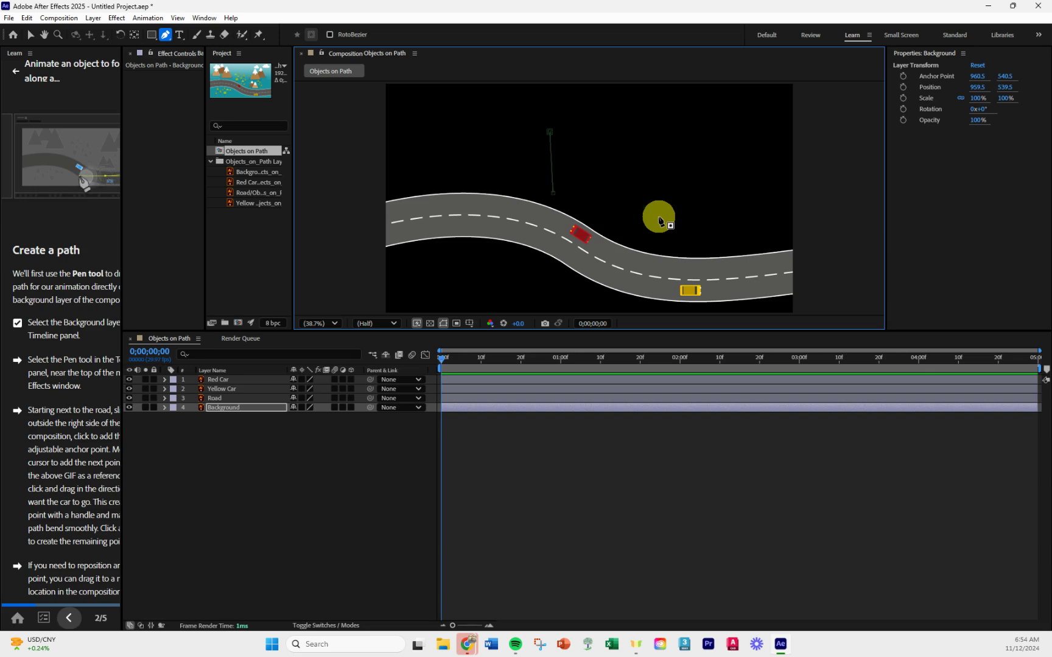
key("Delete")
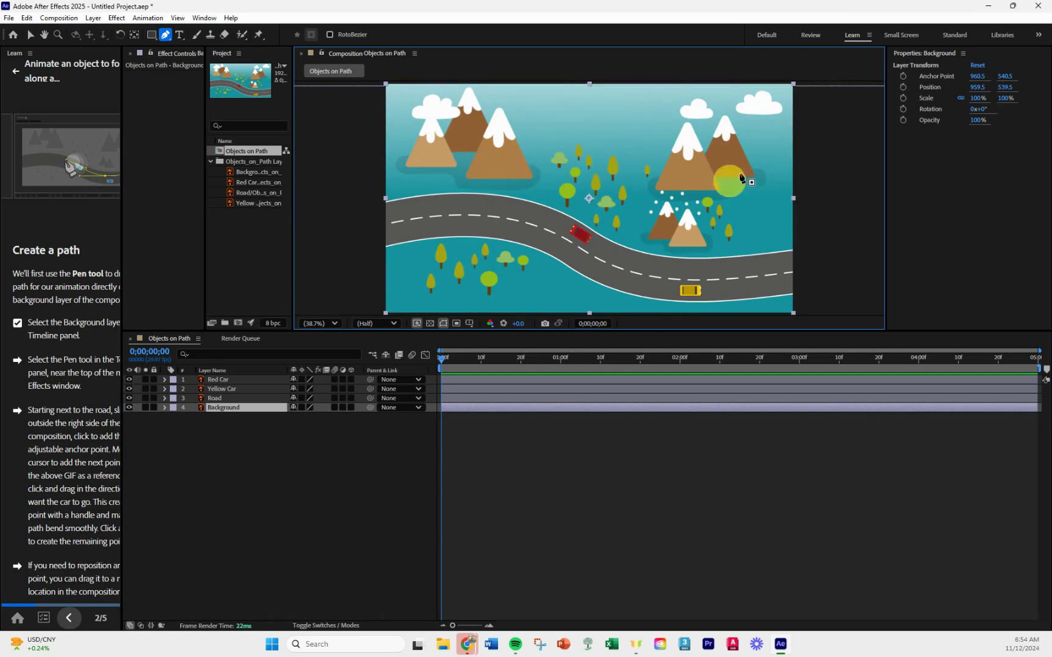
Step: Try drawing a curved path with smooth anchor points over the trees and mountains on the Background layer, and undo it
left_click_drag(630, 159, 686, 165)
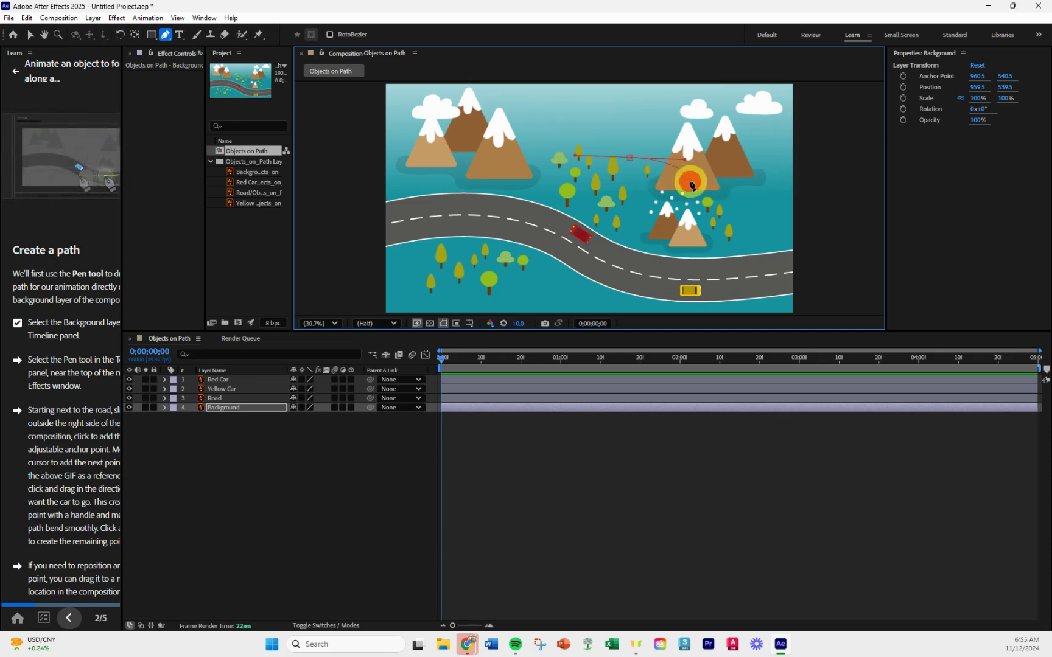
left_click_drag(691, 184, 760, 192)
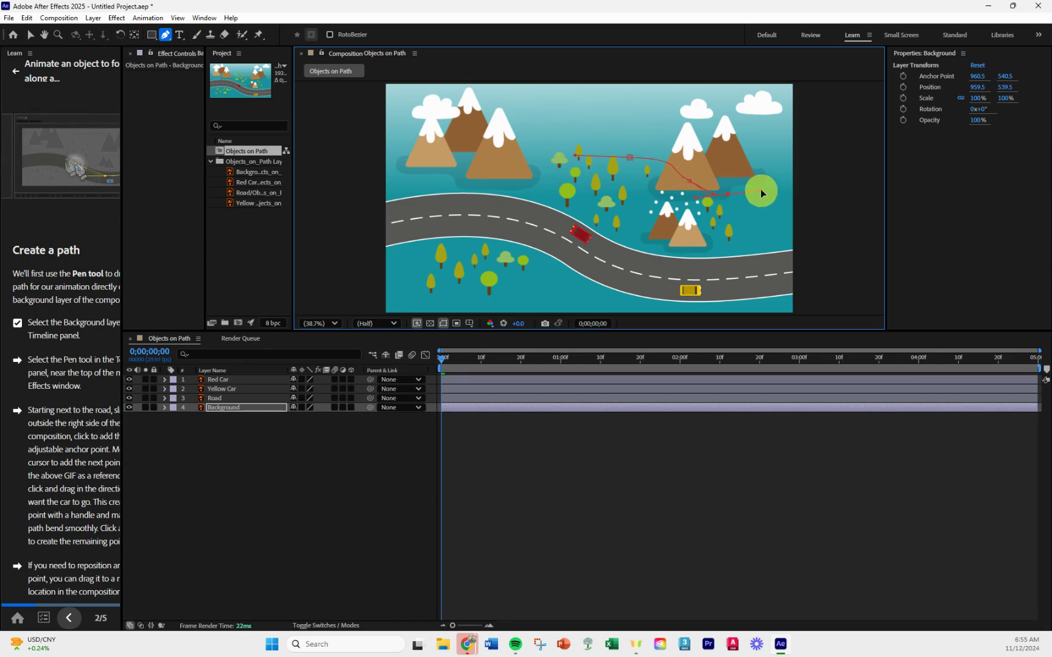
left_click_drag(723, 125, 624, 159)
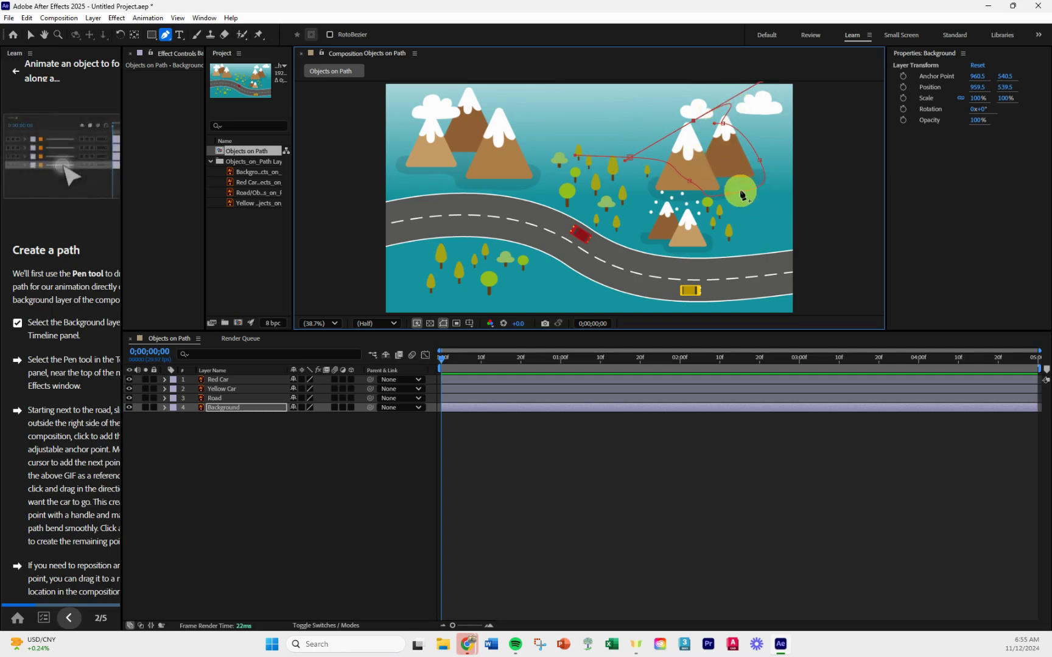
key("ctrl+z")
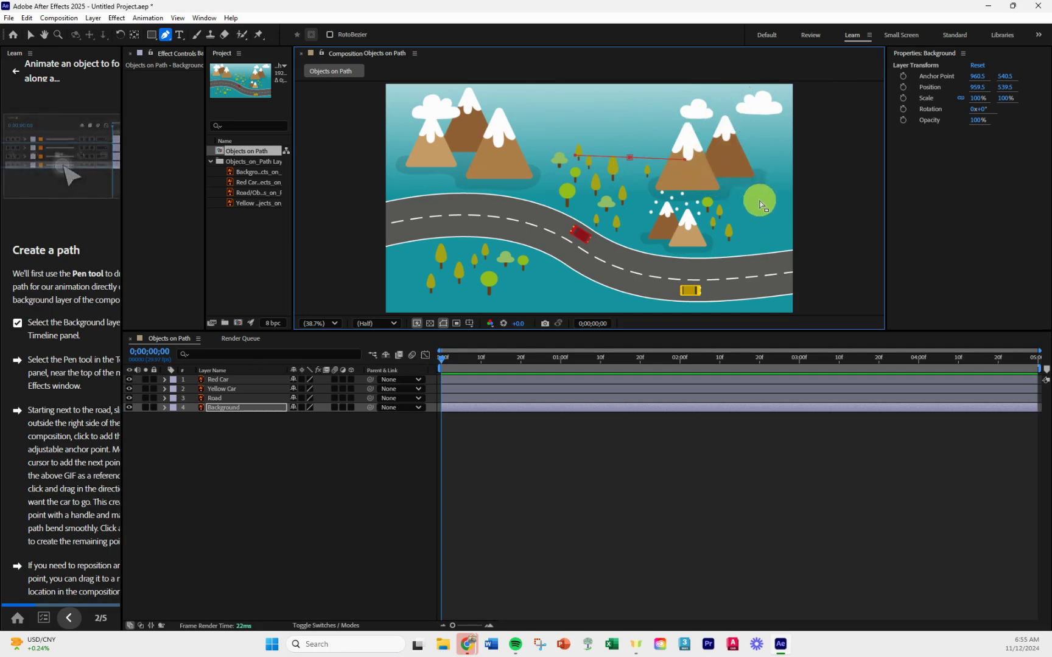
left_click(630, 136)
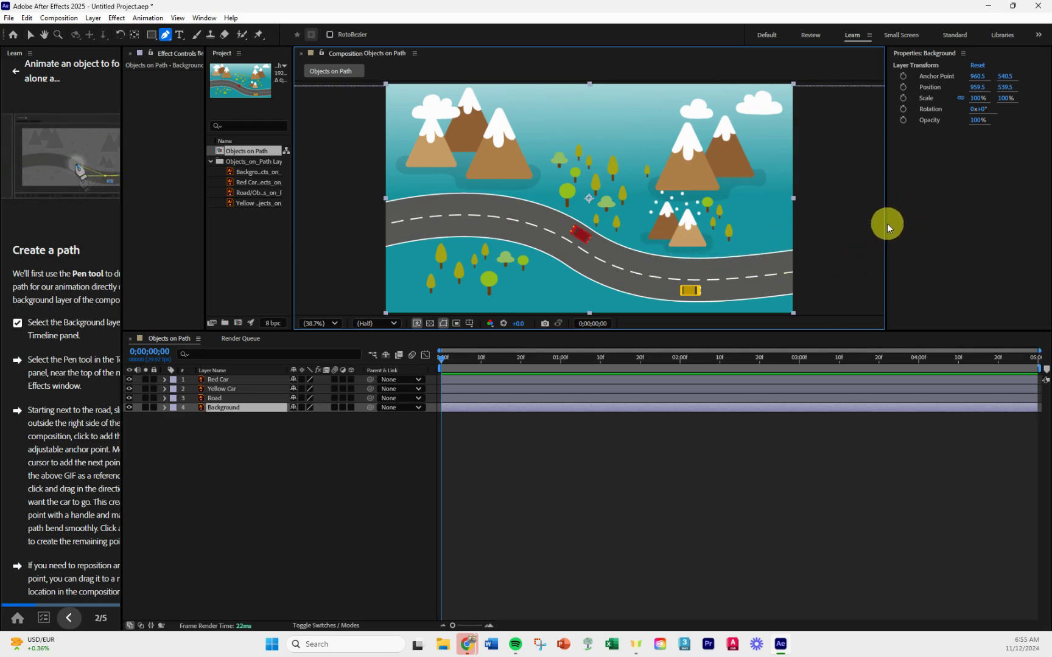
Step: Draw an open curved path on the Background layer along the road's upper lane, from just outside the composition's right edge past its left edge
left_click_drag(887, 224, 701, 220)
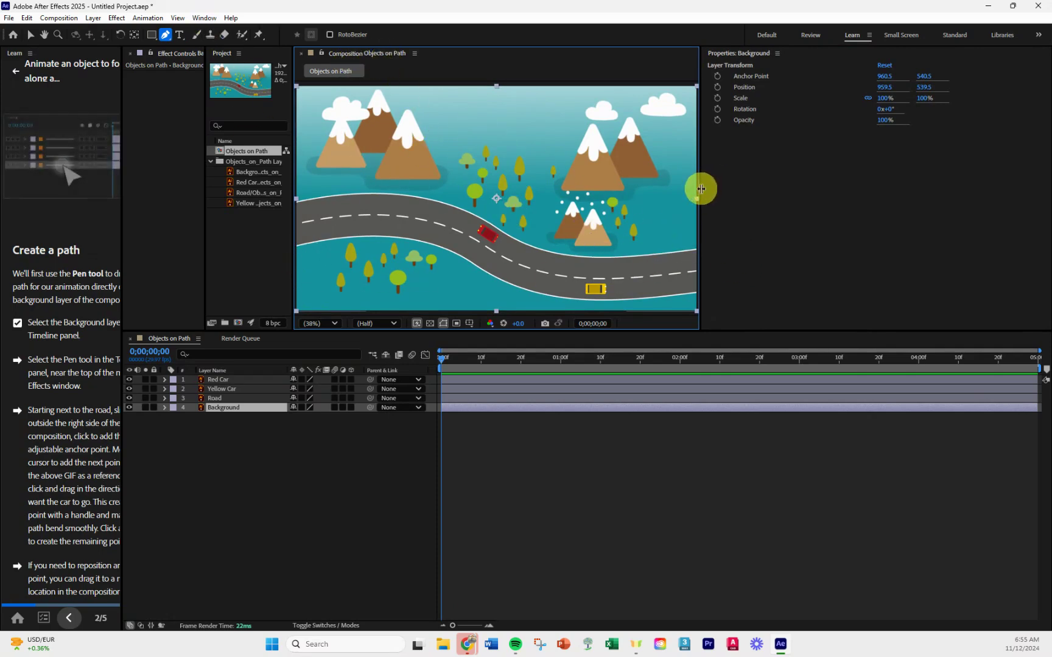
left_click_drag(701, 189, 873, 188)
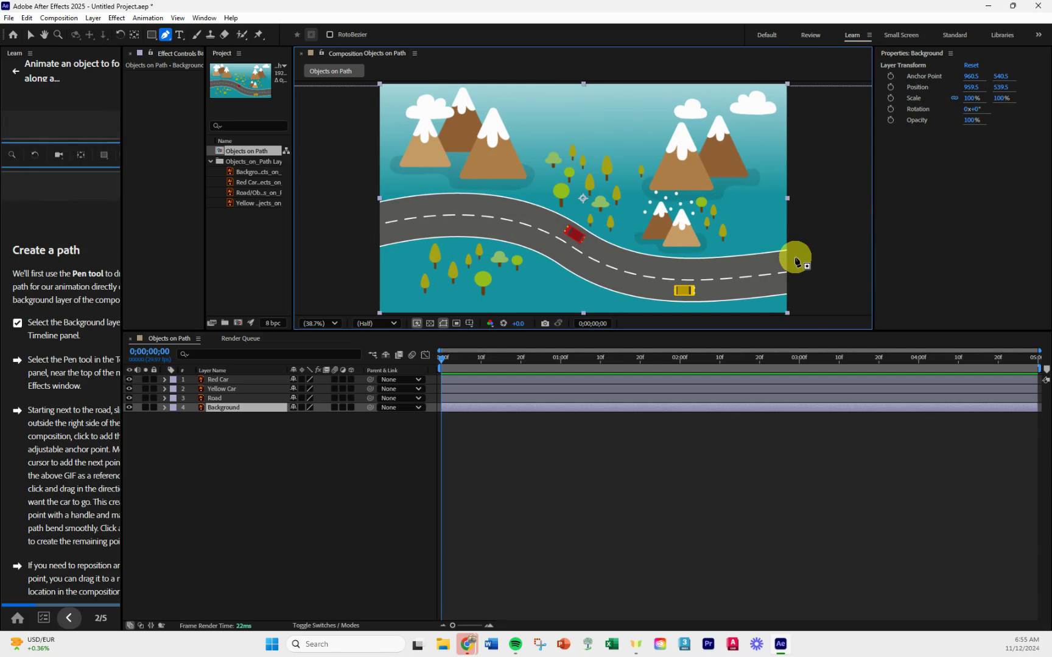
left_click_drag(796, 262, 787, 260)
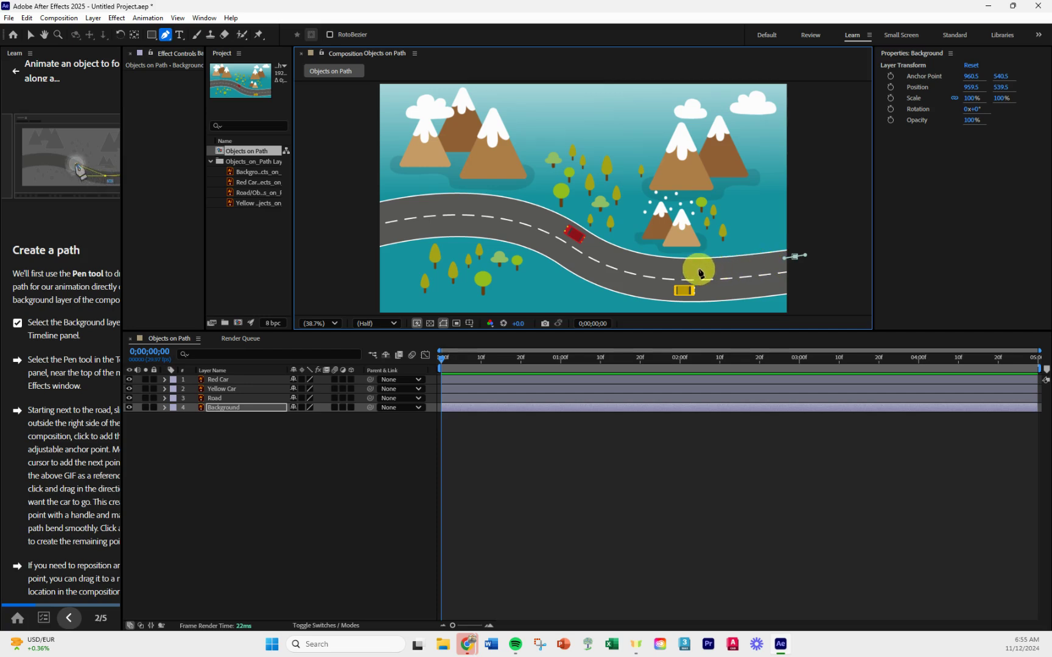
left_click_drag(698, 271, 676, 268)
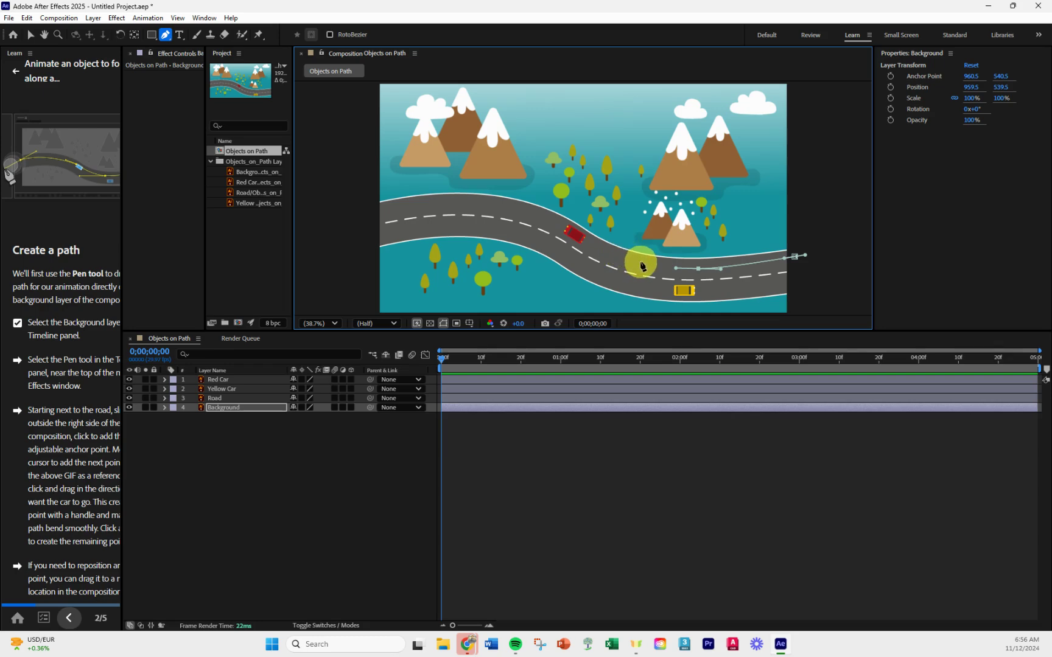
left_click_drag(639, 263, 617, 261)
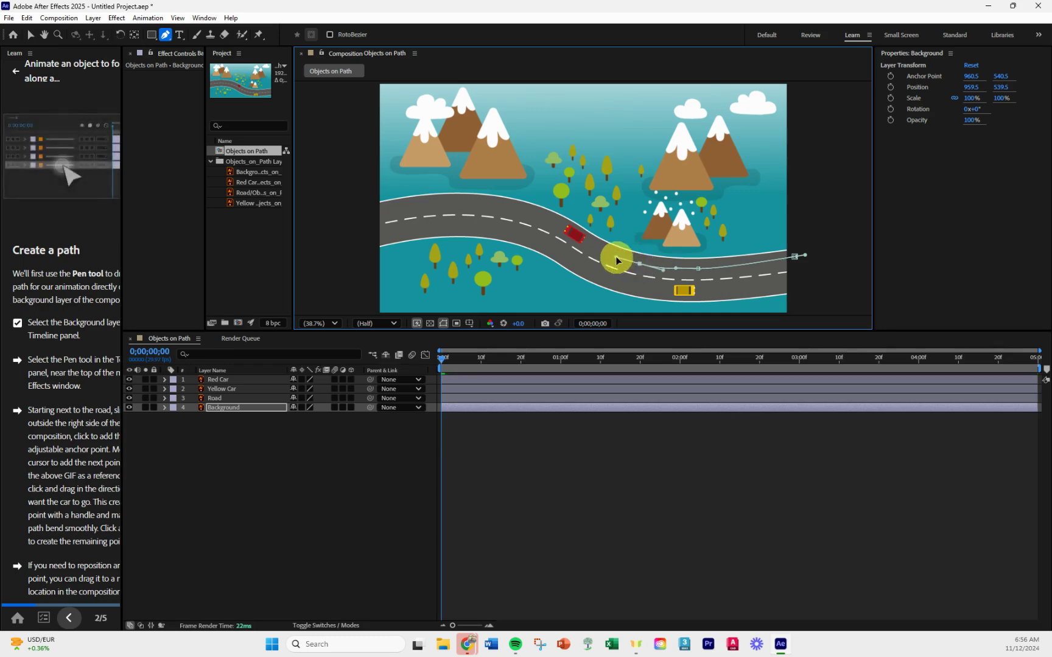
left_click(616, 258)
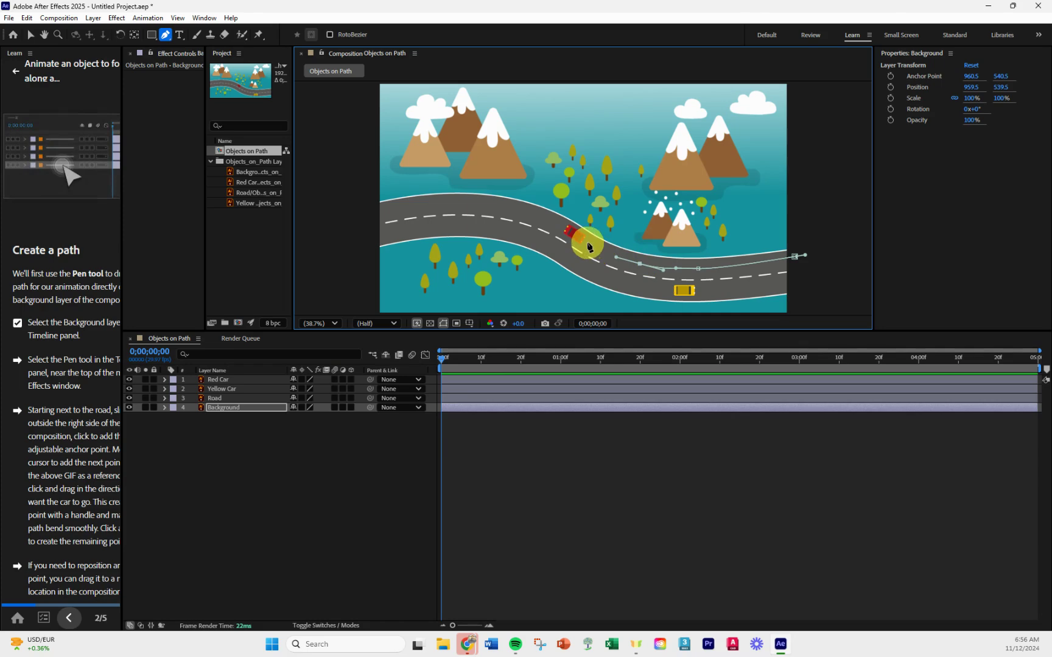
left_click_drag(587, 242, 572, 238)
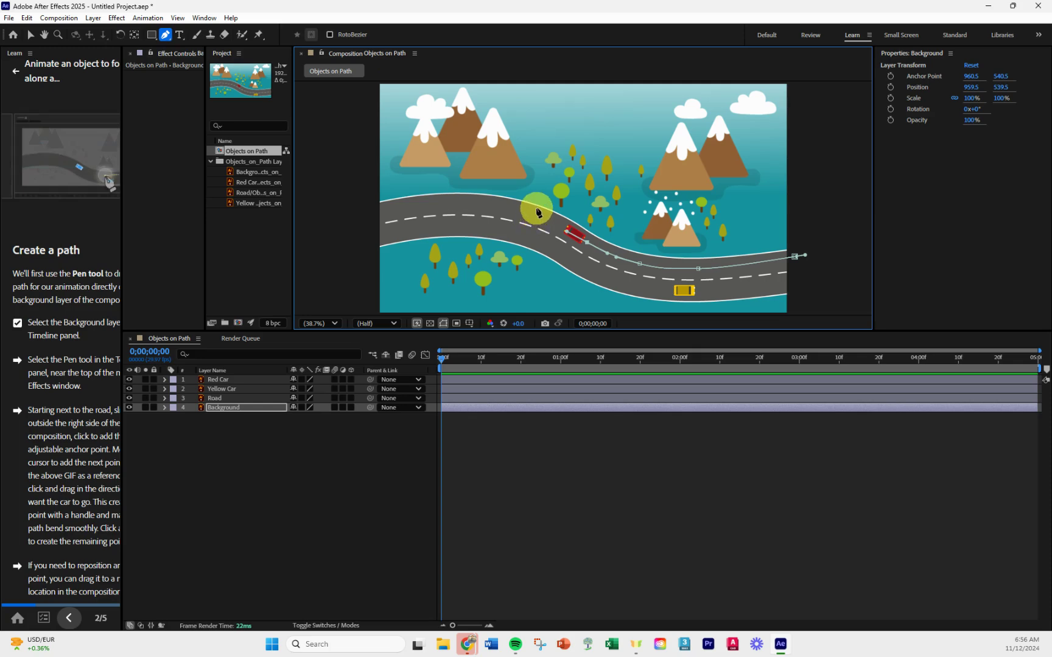
left_click_drag(536, 211, 523, 205)
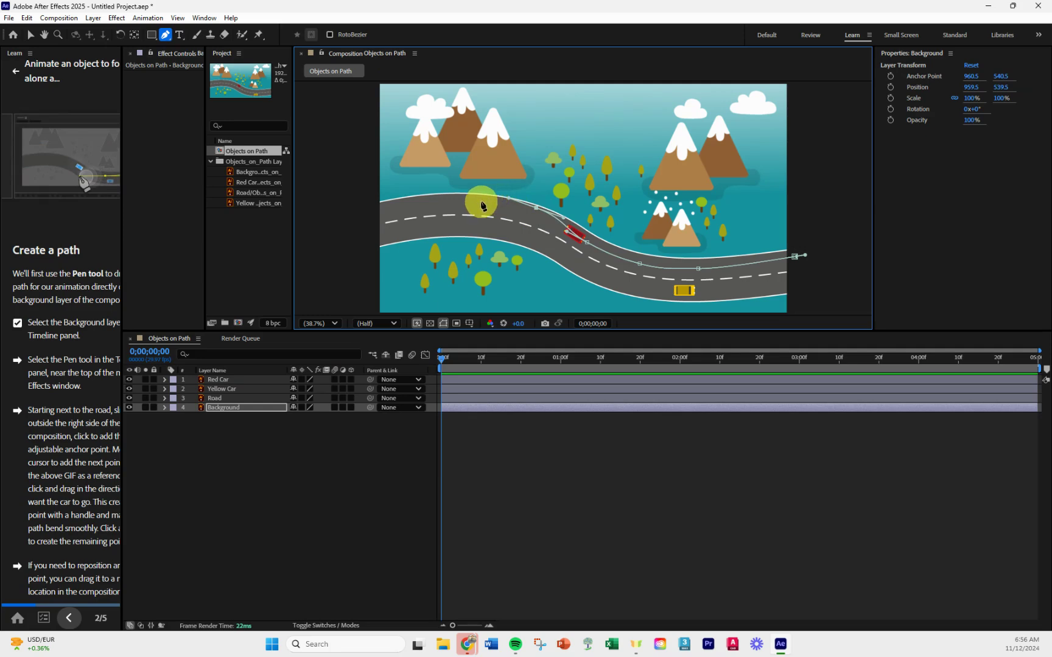
left_click_drag(481, 201, 397, 197)
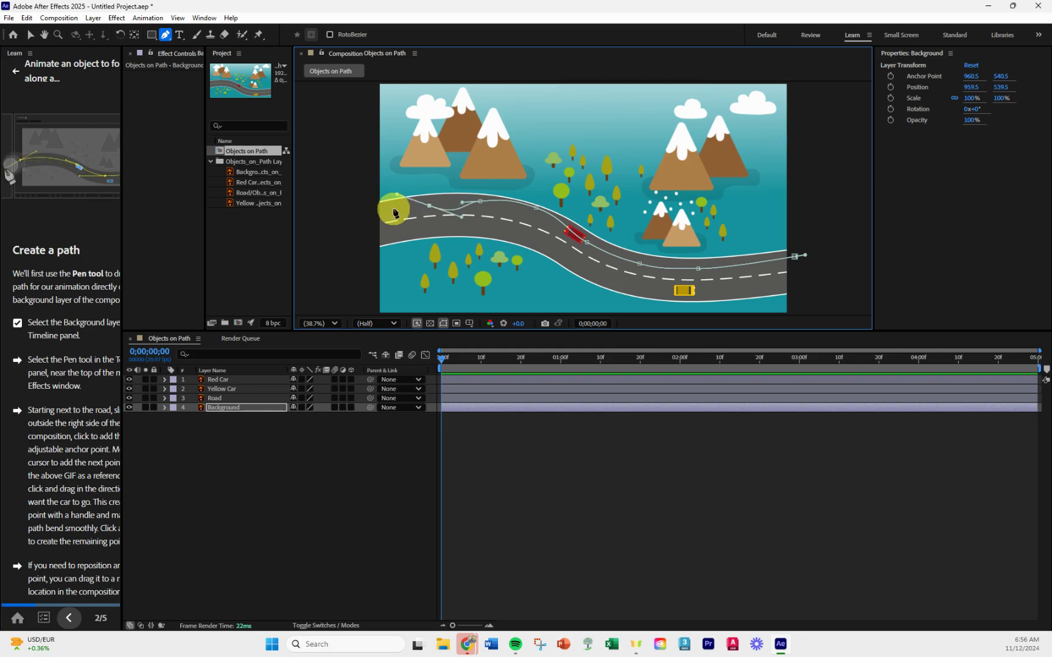
left_click(386, 211)
left_click_drag(381, 213, 358, 216)
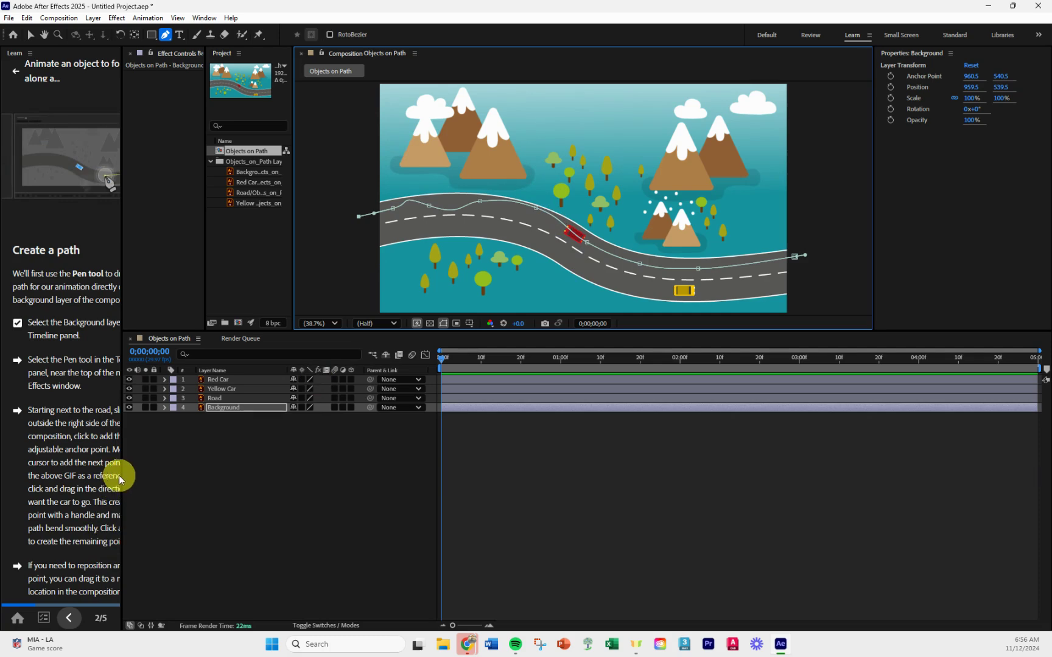
Step: Smooth the dip near the left end of the road path by adjusting the handles of its anchor point there
left_click_drag(122, 476, 242, 469)
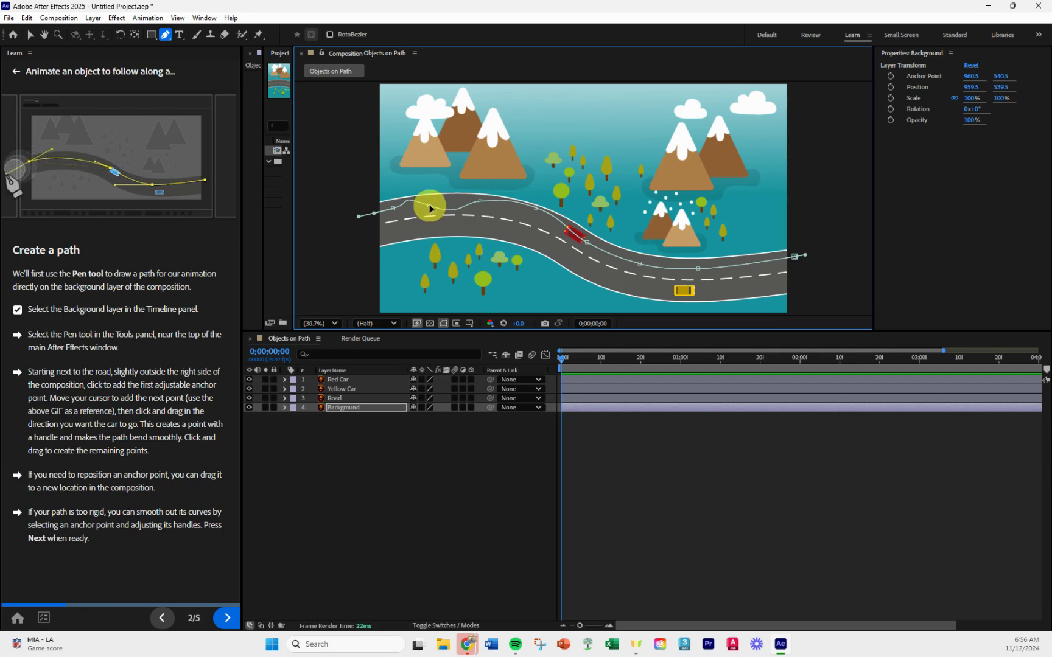
left_click_drag(430, 210, 422, 222)
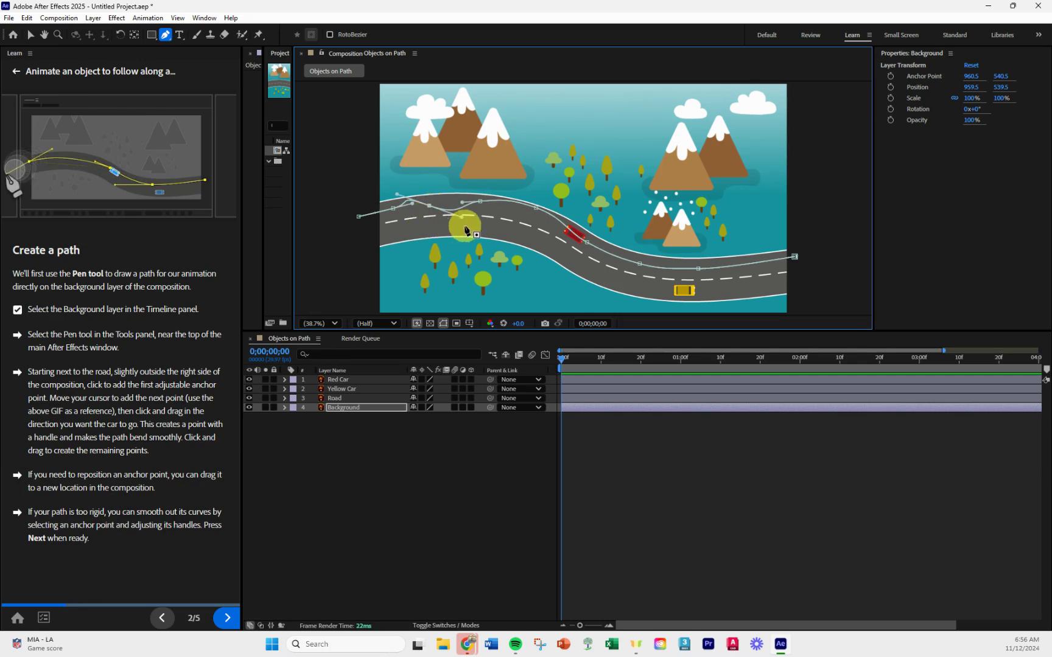
left_click(430, 209)
left_click_drag(430, 209, 437, 210)
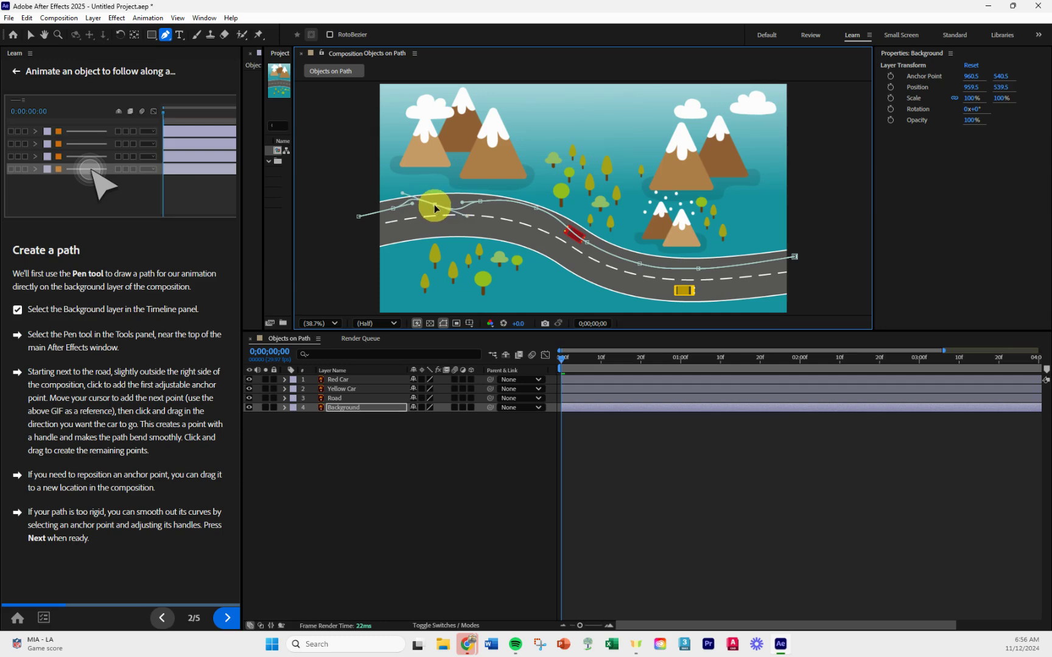
left_click(467, 219)
left_click_drag(468, 220, 455, 209)
left_click_drag(527, 213, 396, 222)
Step: Reposition the two anchor points between the road path's left crest and the red car so the curve follows the upper lane smoothly
scroll(397, 222, "up", 7)
scroll(397, 222, "down", 6)
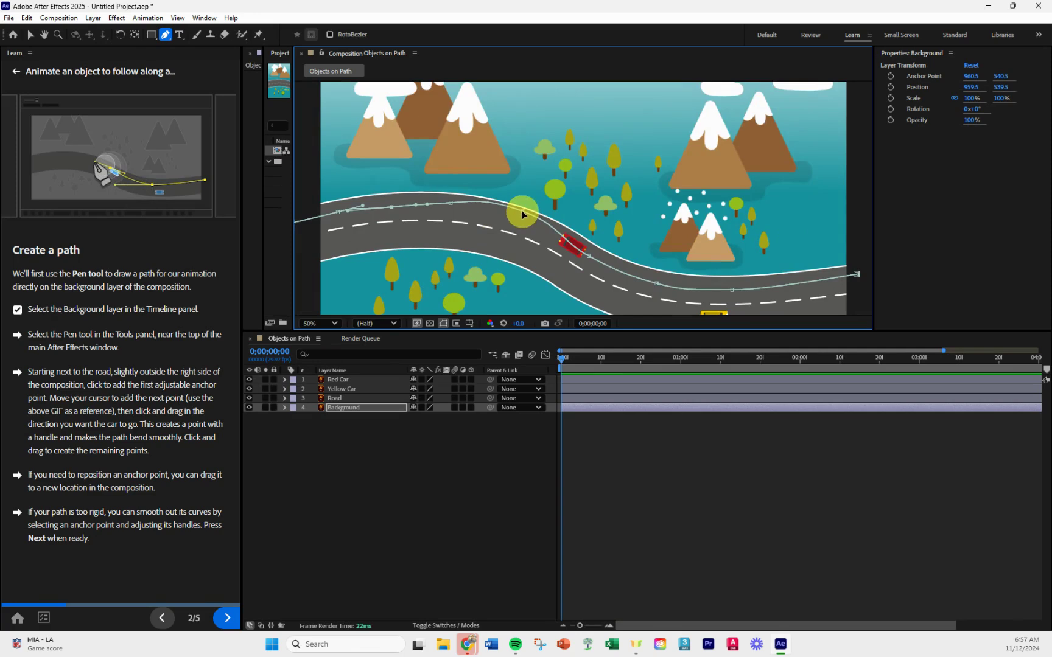
left_click_drag(522, 216, 517, 218)
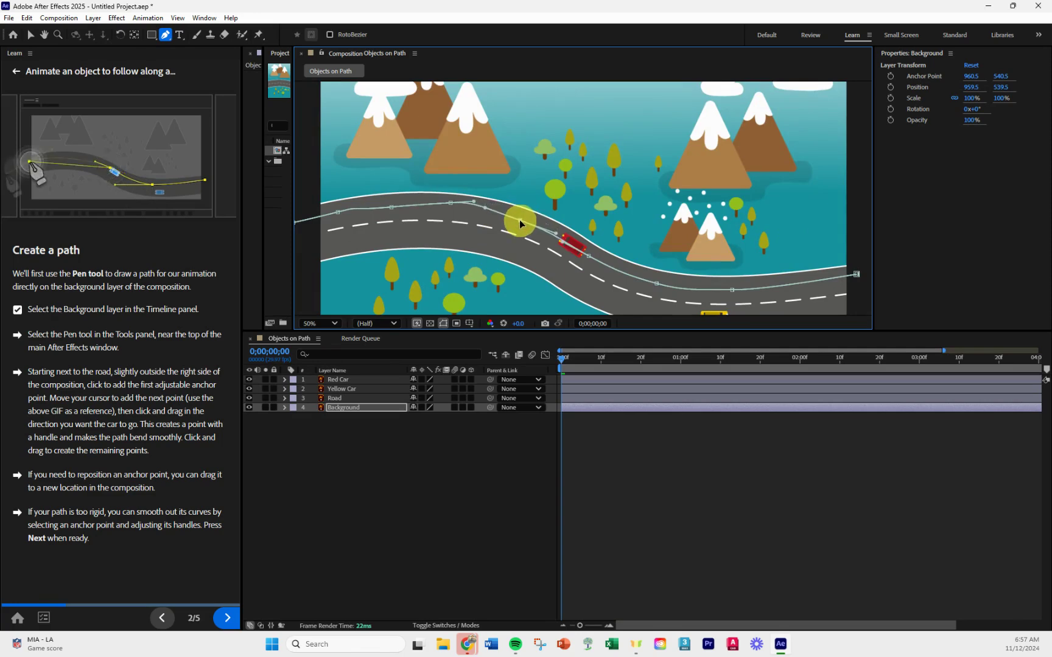
left_click(519, 220)
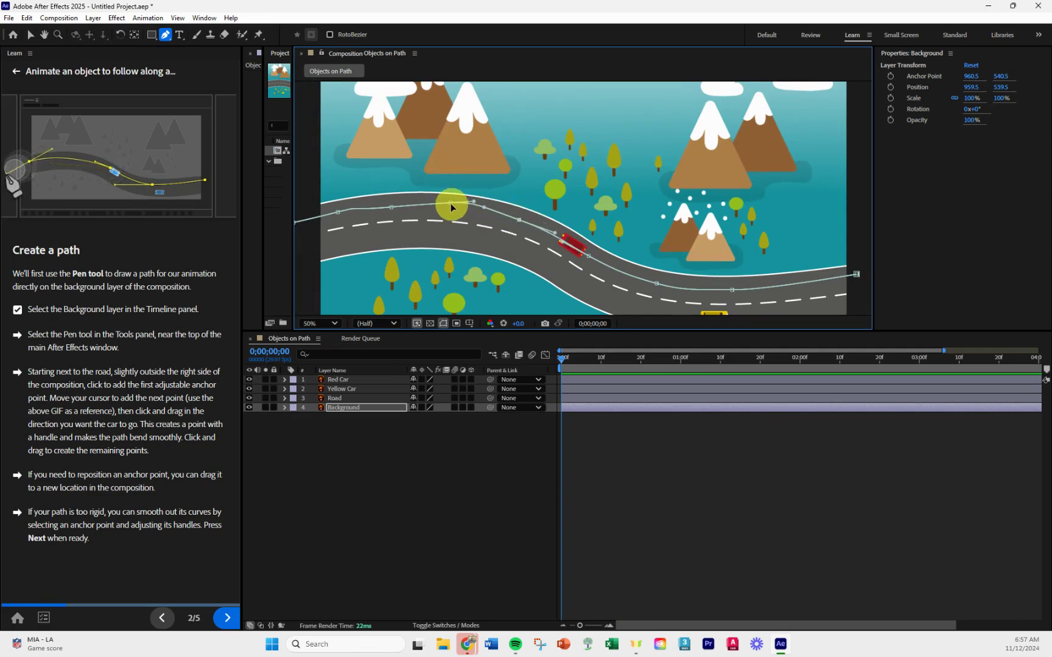
left_click_drag(450, 205, 463, 206)
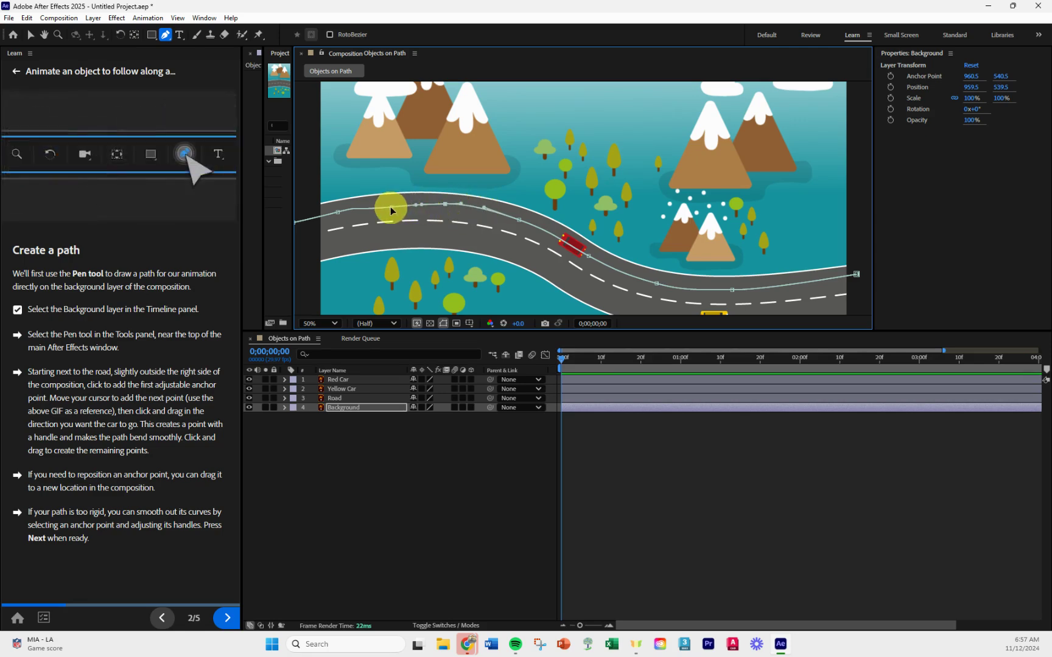
Step: Reposition the two anchor points left of the path's crest, placing one at the composition's left edge, and adjust its handle to smooth the curve
left_click_drag(391, 211, 388, 209)
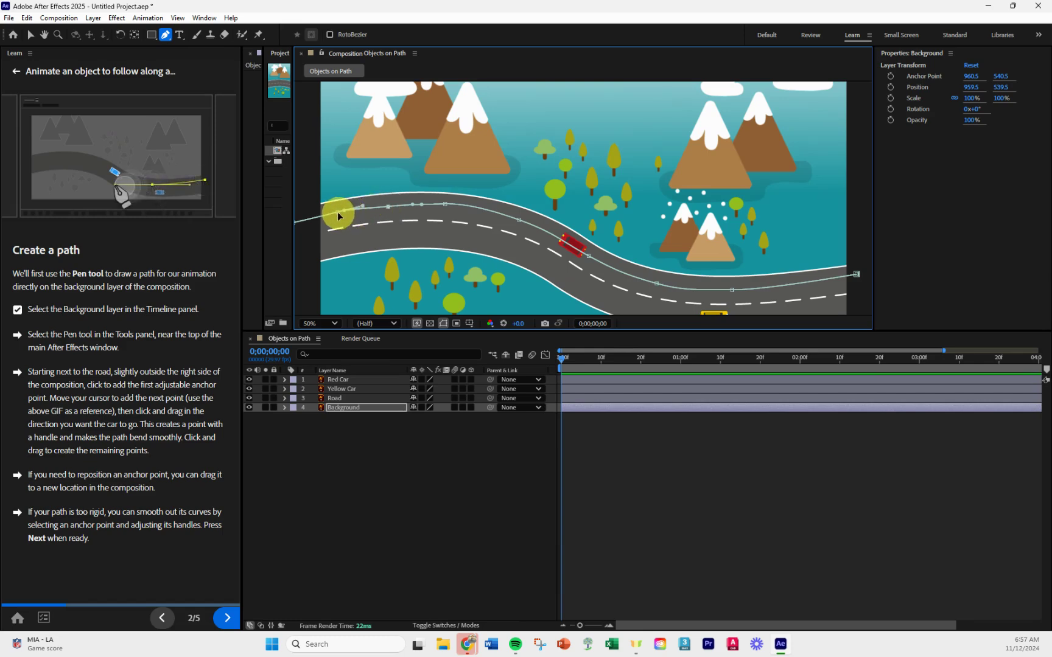
mouse_move(337, 211)
left_mouse_down()
mouse_move(305, 223)
mouse_move(319, 222)
left_mouse_up()
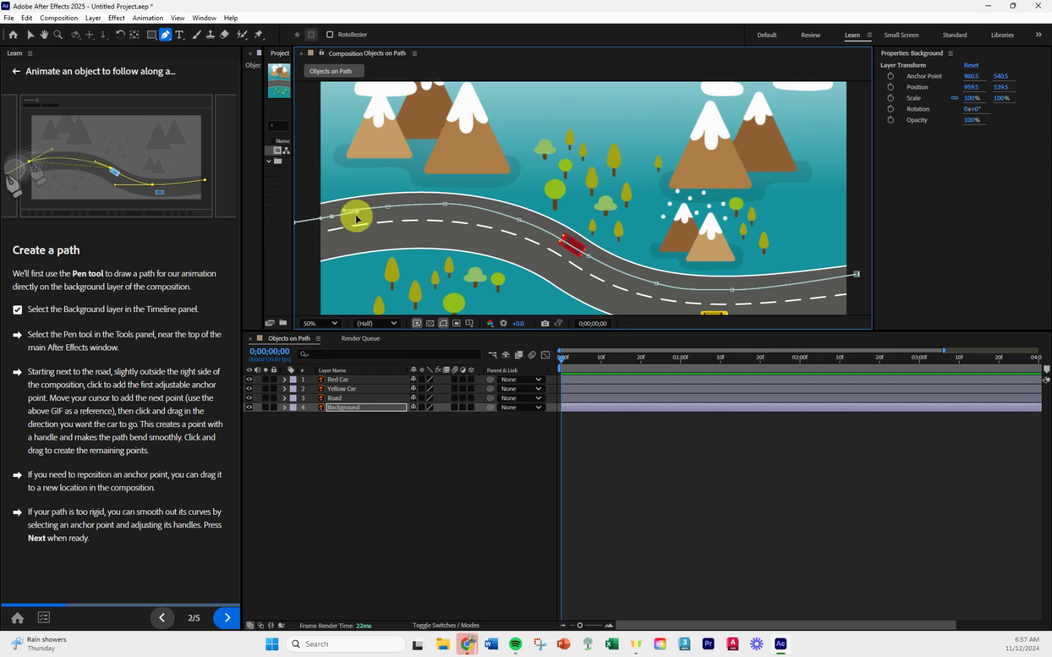
left_click_drag(356, 211, 320, 216)
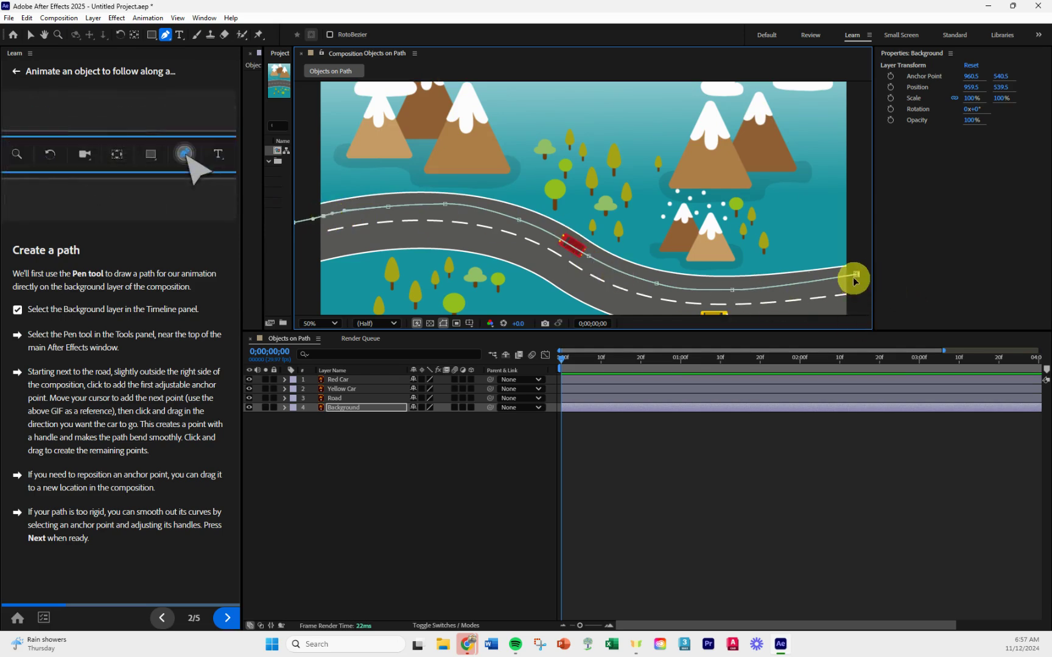
Step: Lower the path's right endpoint slightly and shift the anchor point above the yellow car a little to the right
left_click(856, 277)
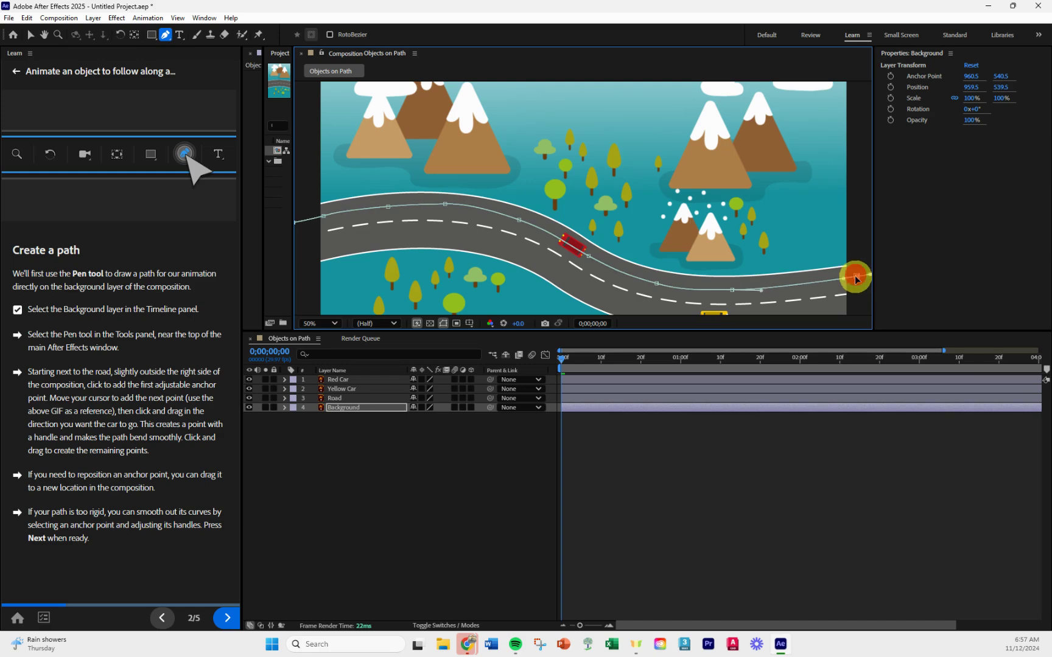
left_click_drag(856, 279, 857, 278)
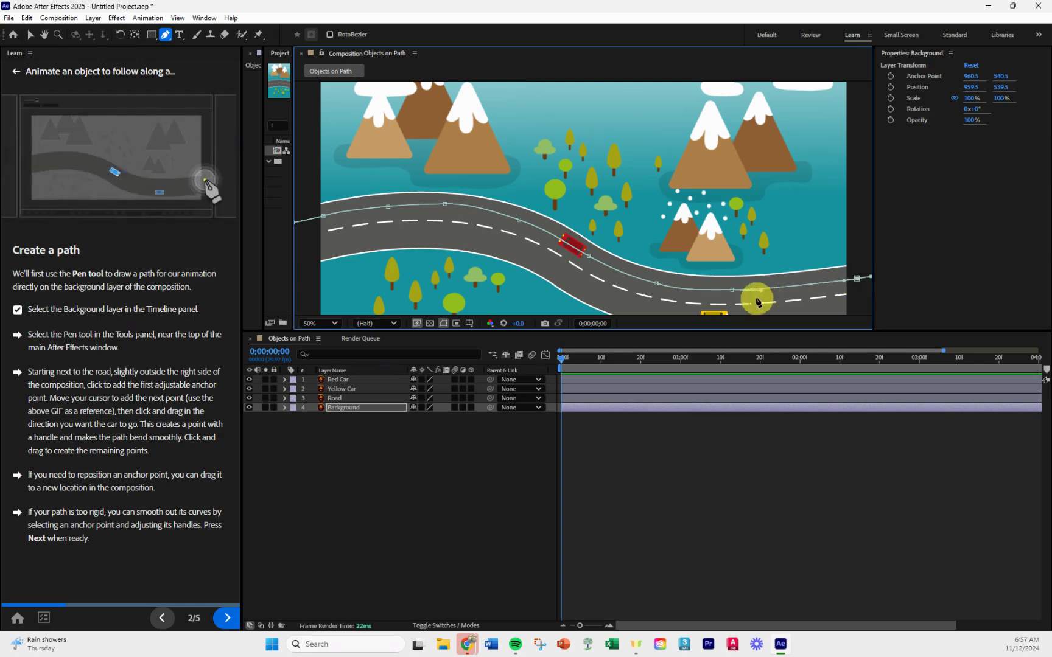
left_click(738, 293)
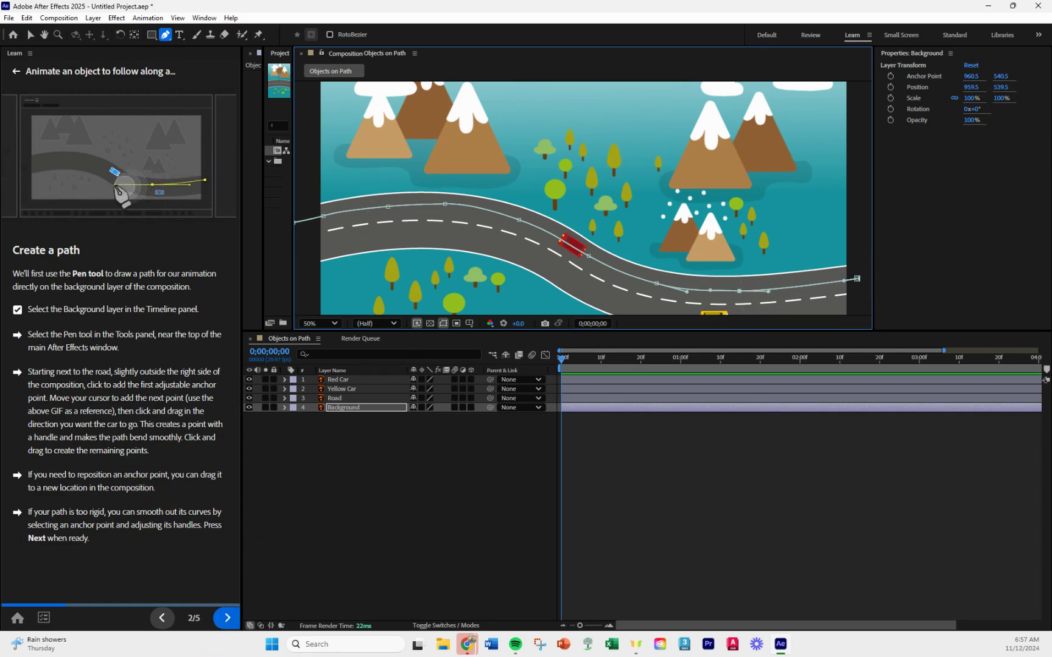
Step: Advance the tutorial to creating the car's motion and reveal the Mask Path property of the Background layer
left_click(227, 618)
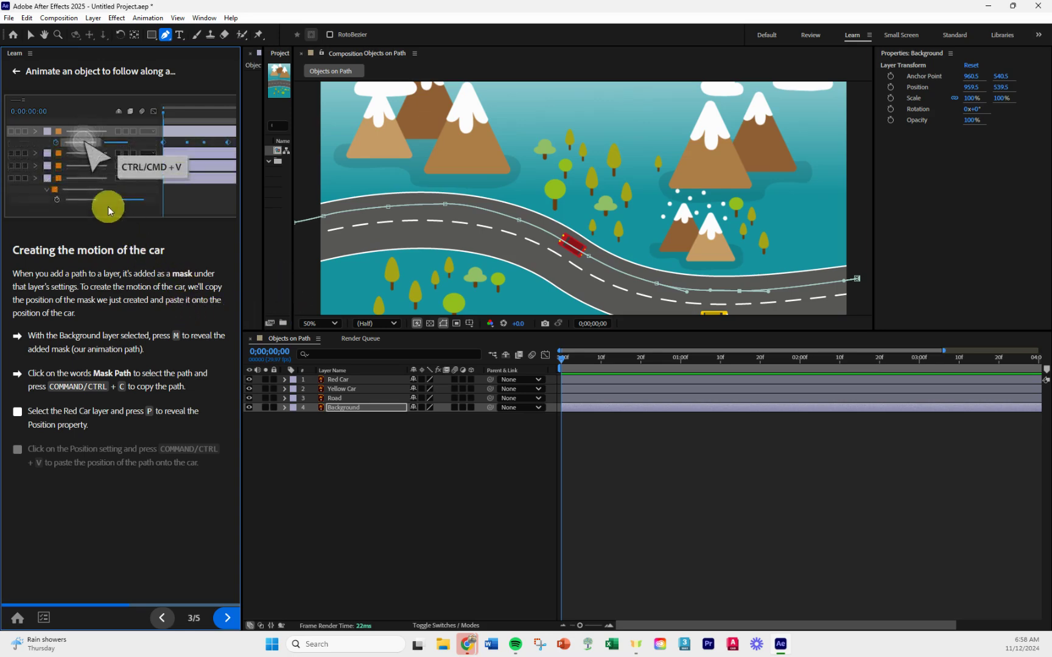
left_click(285, 408)
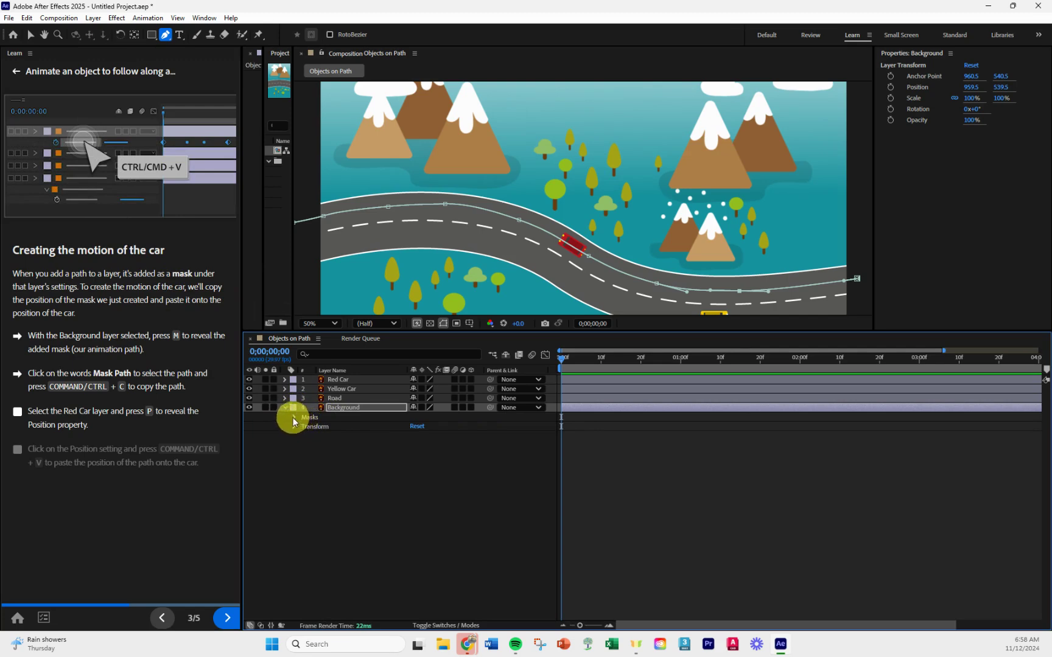
left_click(293, 418)
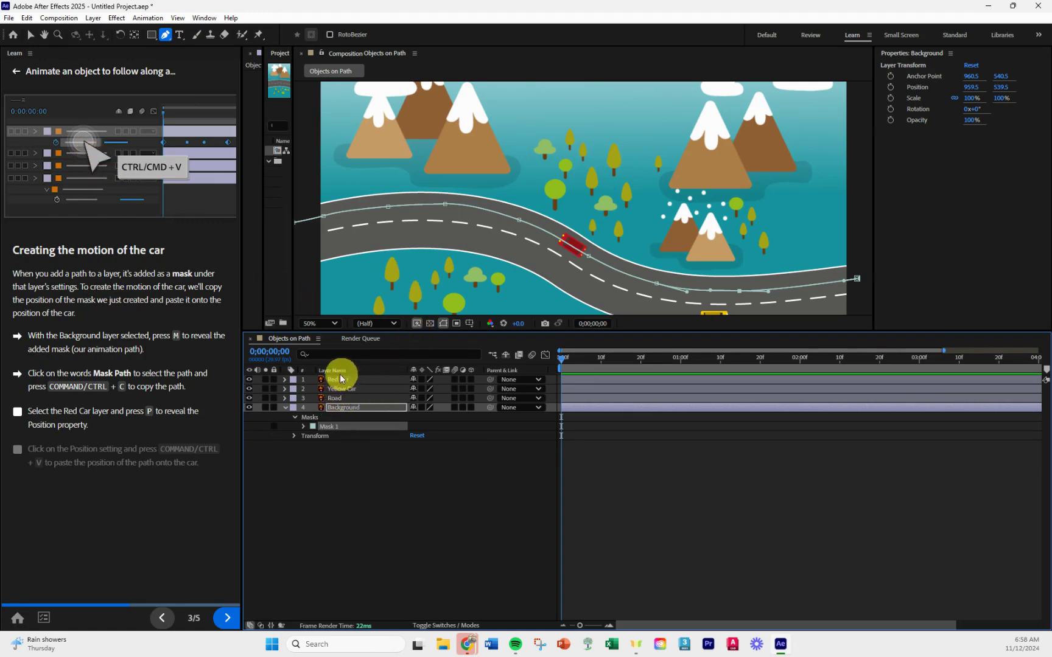
left_click(284, 379)
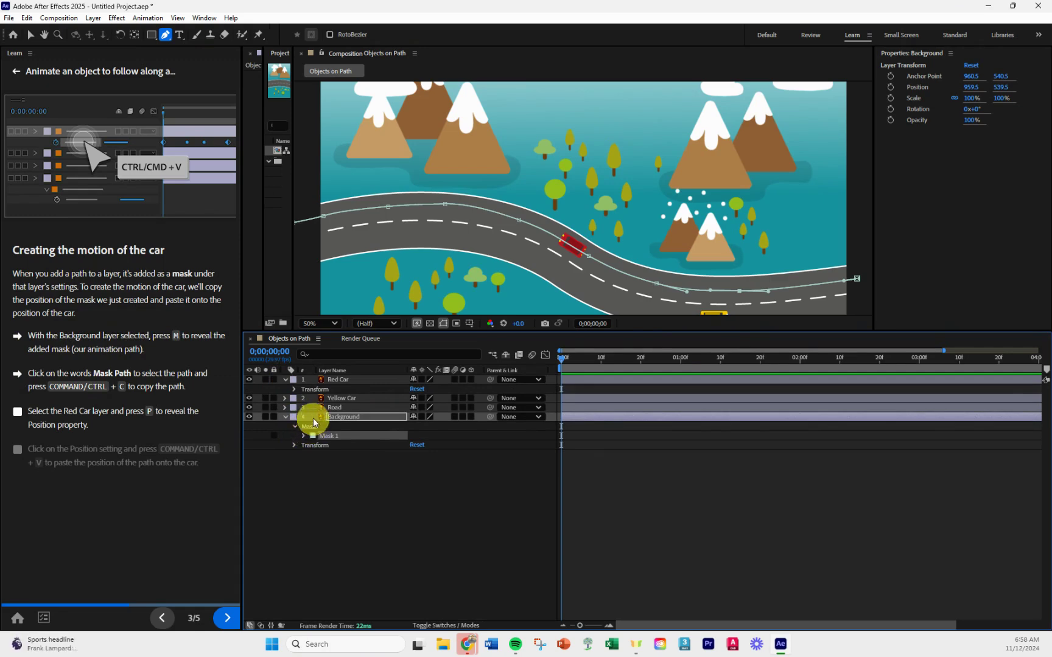
left_click(288, 418)
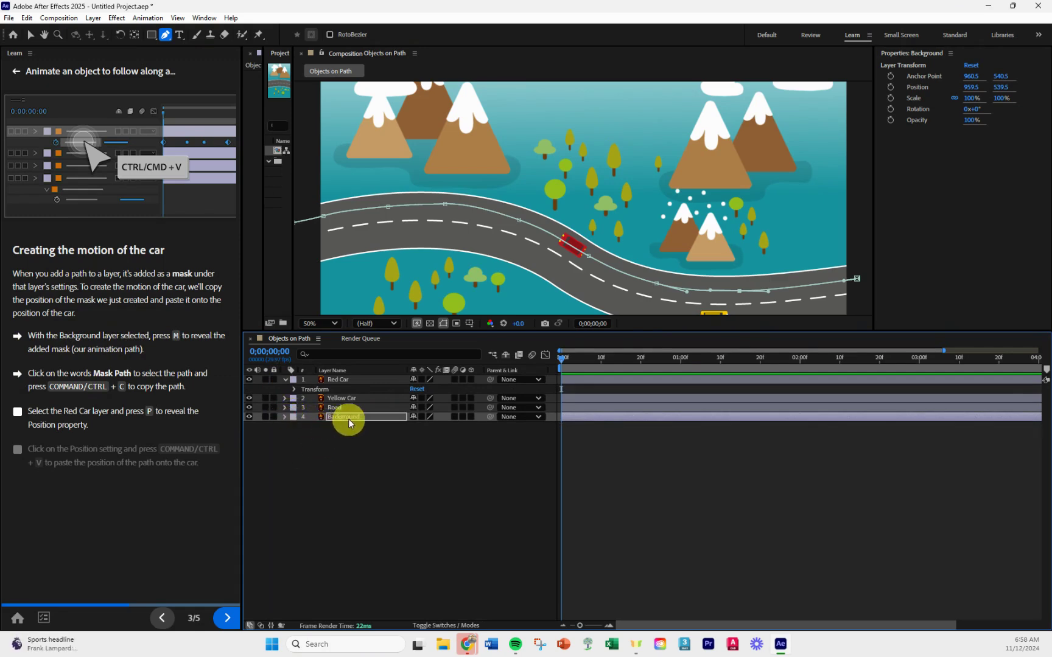
key("Return")
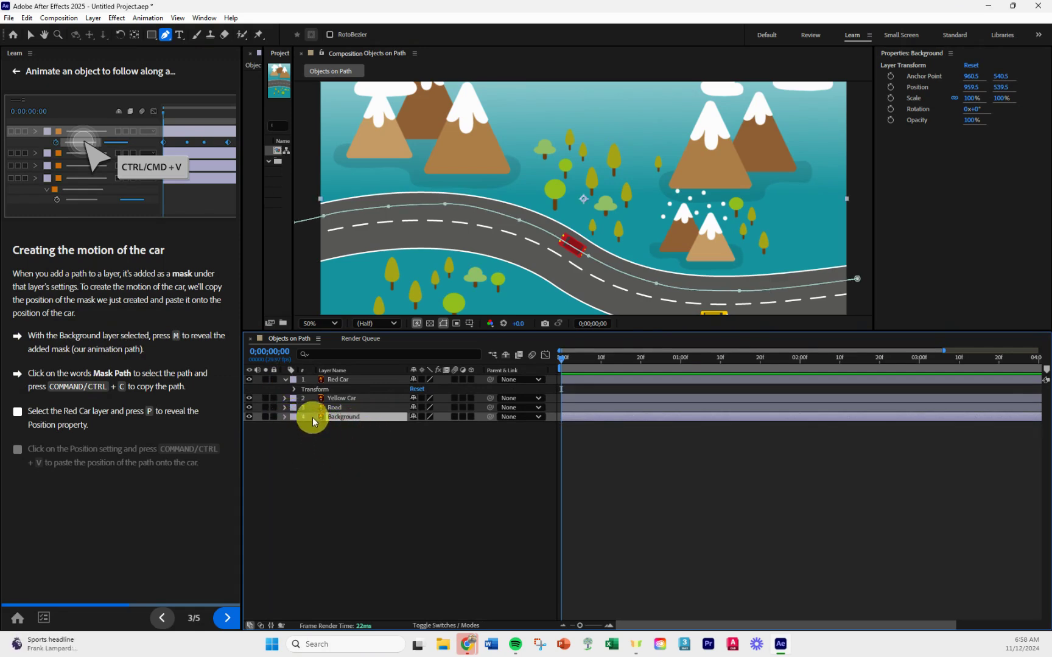
left_click(353, 444)
key("m")
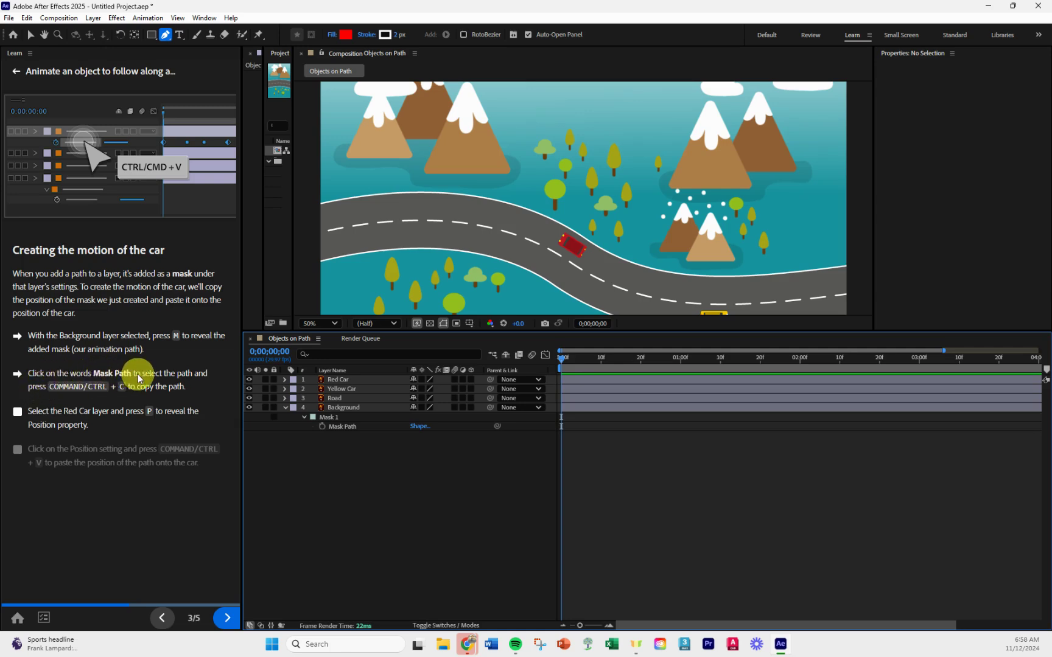
Step: Copy the Mask Path of Mask 1 on the Background layer
left_click(334, 424)
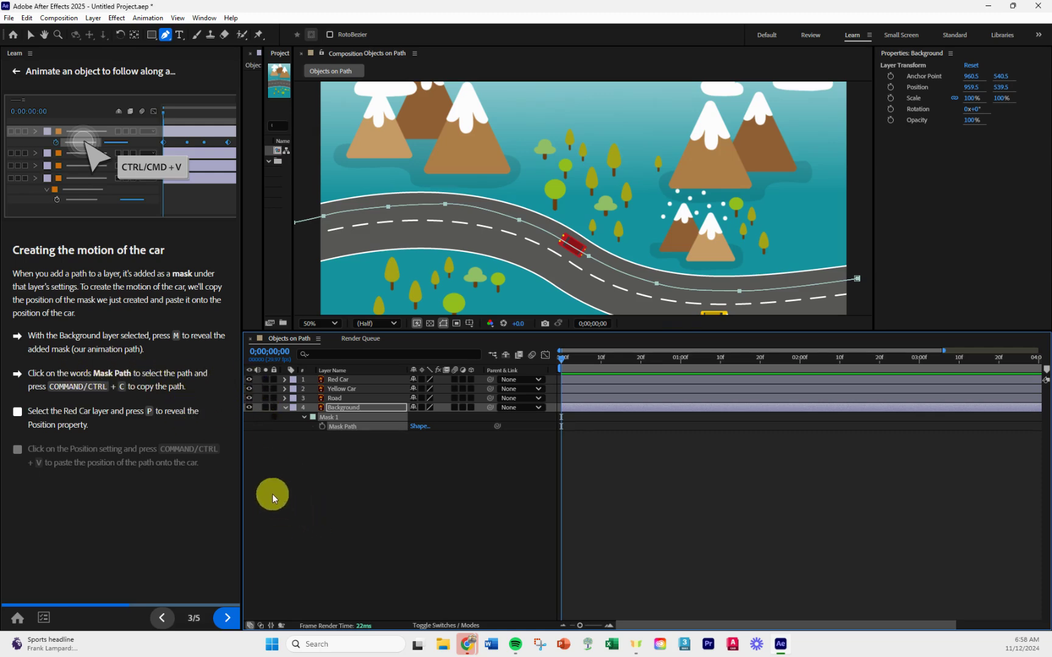
right_click(352, 427)
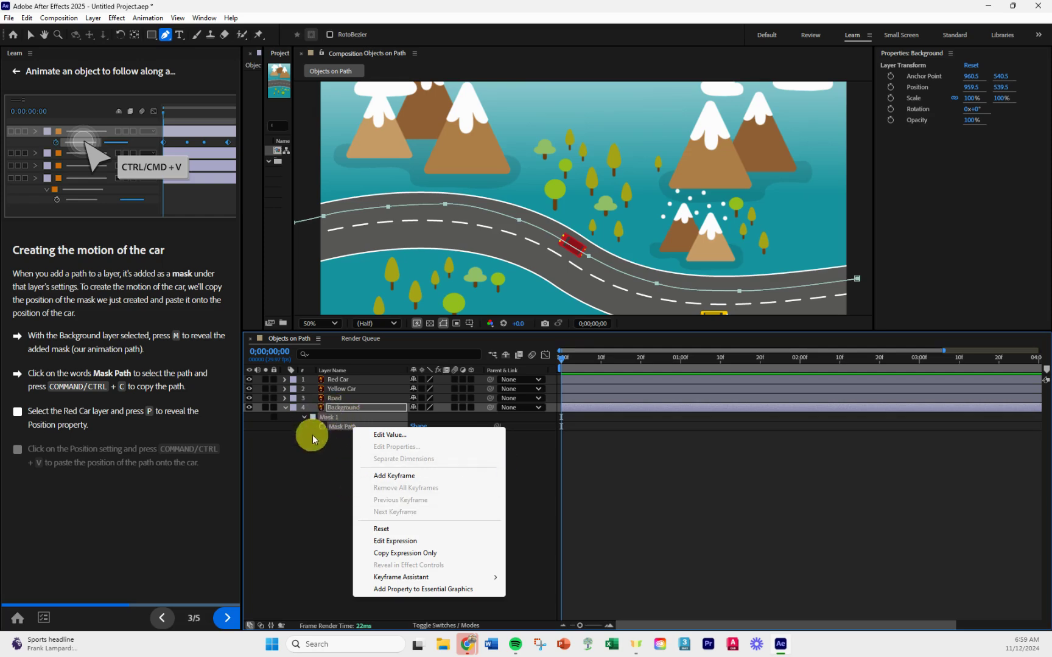
left_click(339, 428)
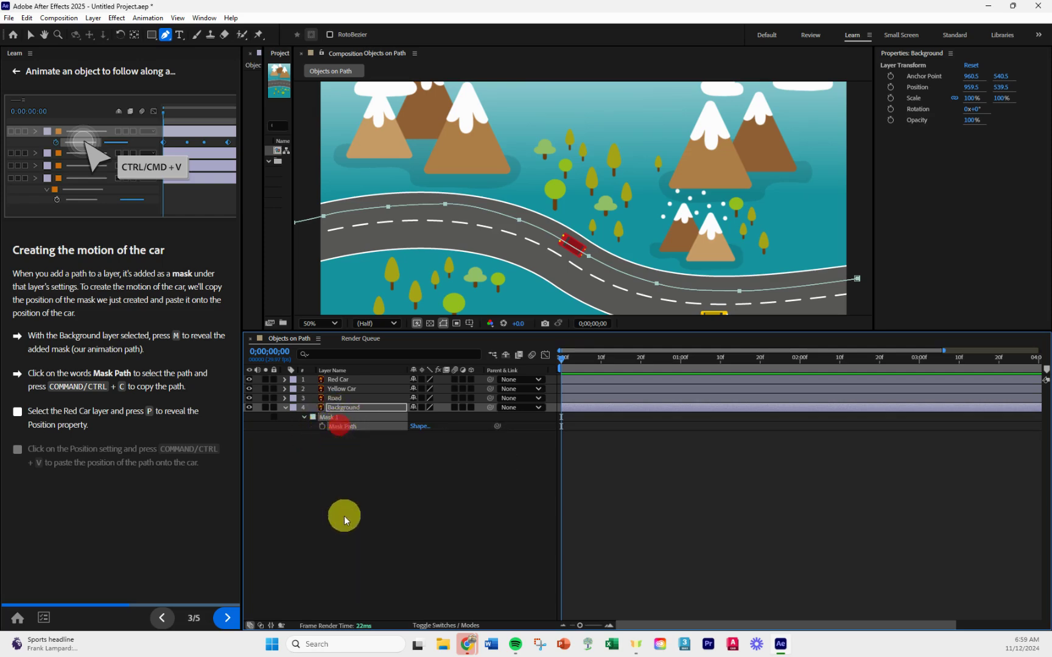
left_click(349, 427)
Step: Reveal the Red Car layer's transform properties and paste the copied mask path onto its Position property
left_click(337, 379)
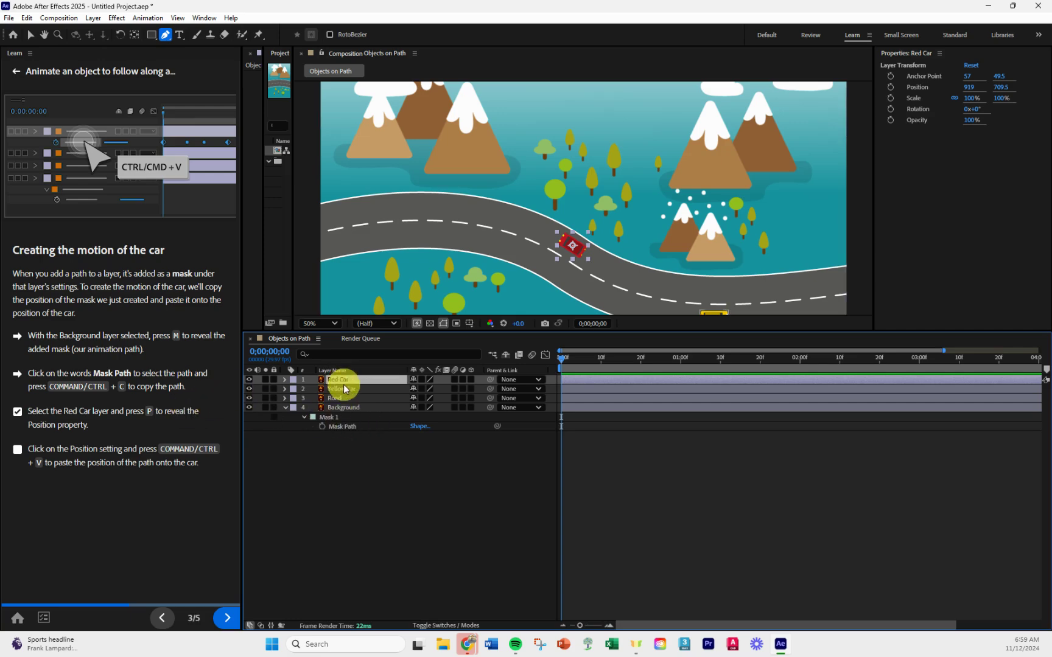
key("p")
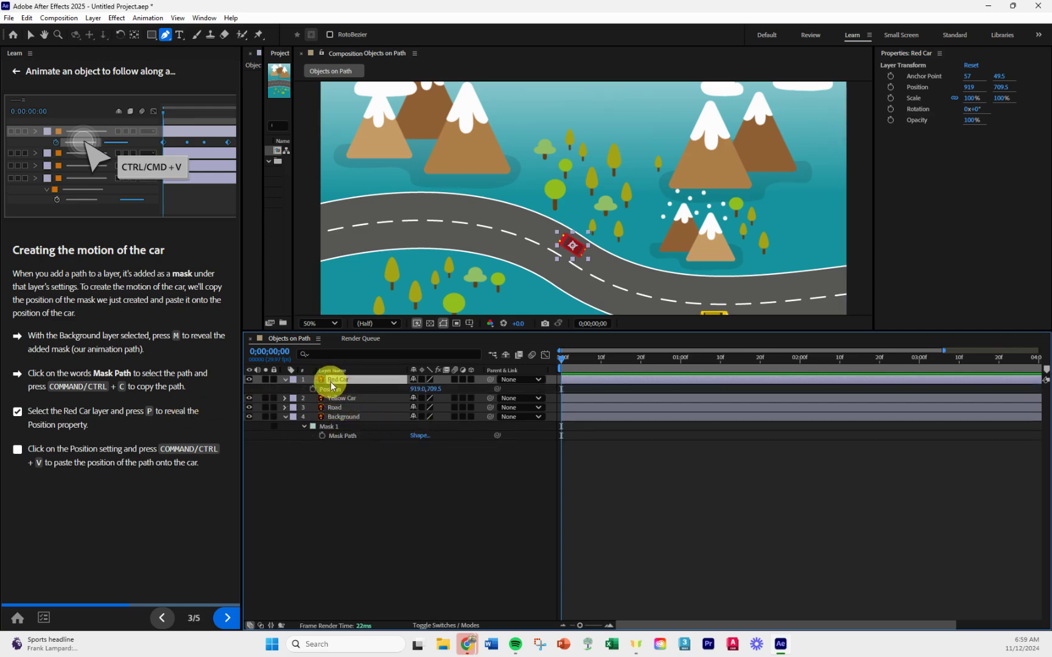
key("p")
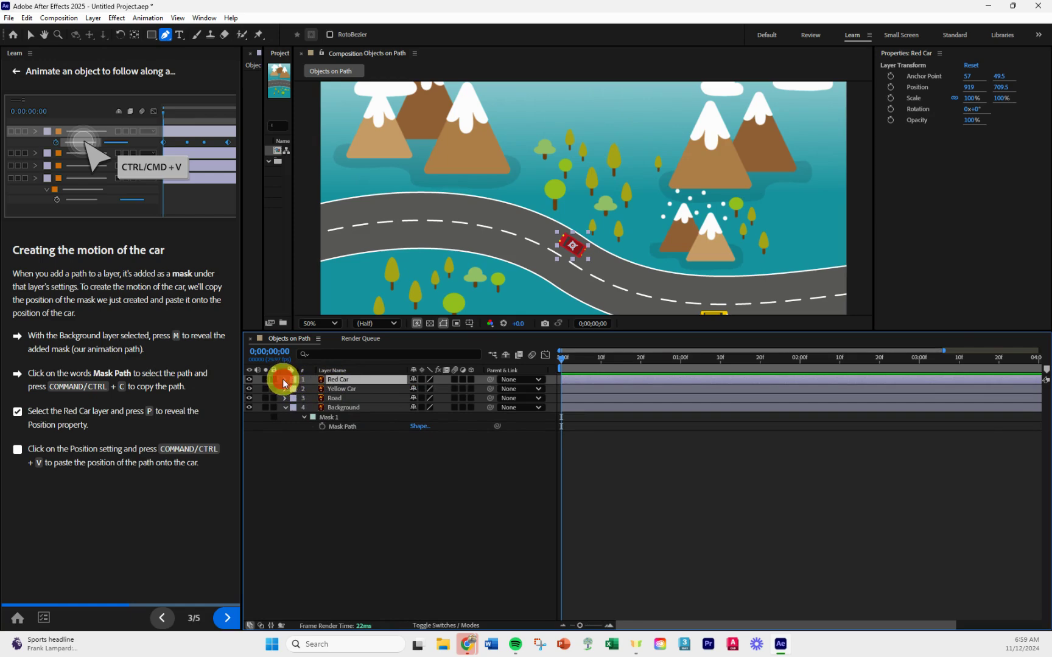
left_click(283, 379)
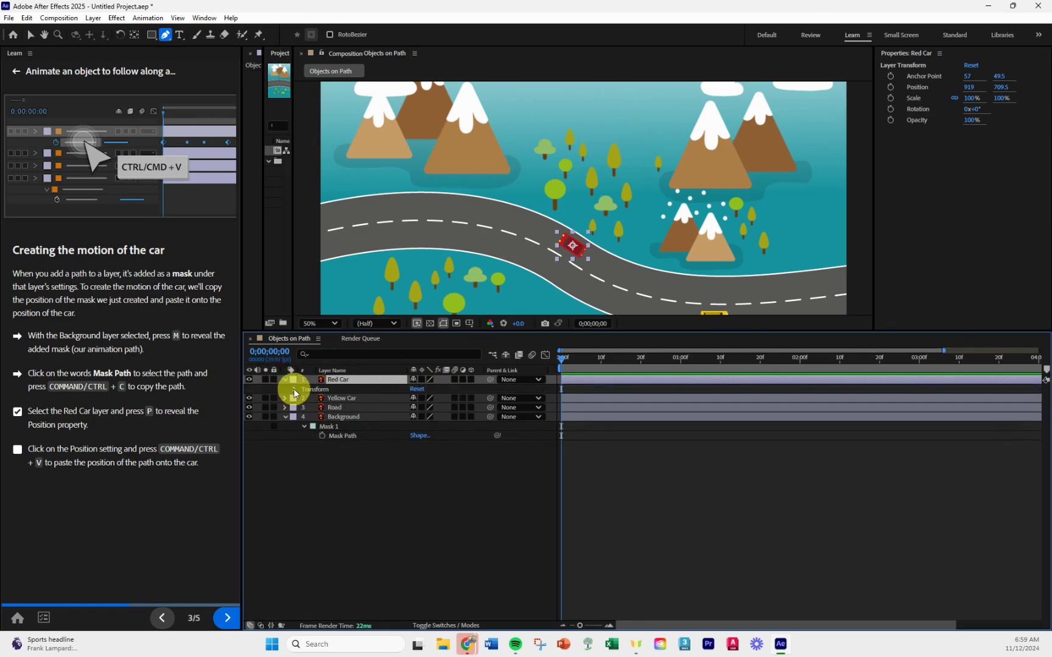
left_click(295, 390)
left_click(331, 407)
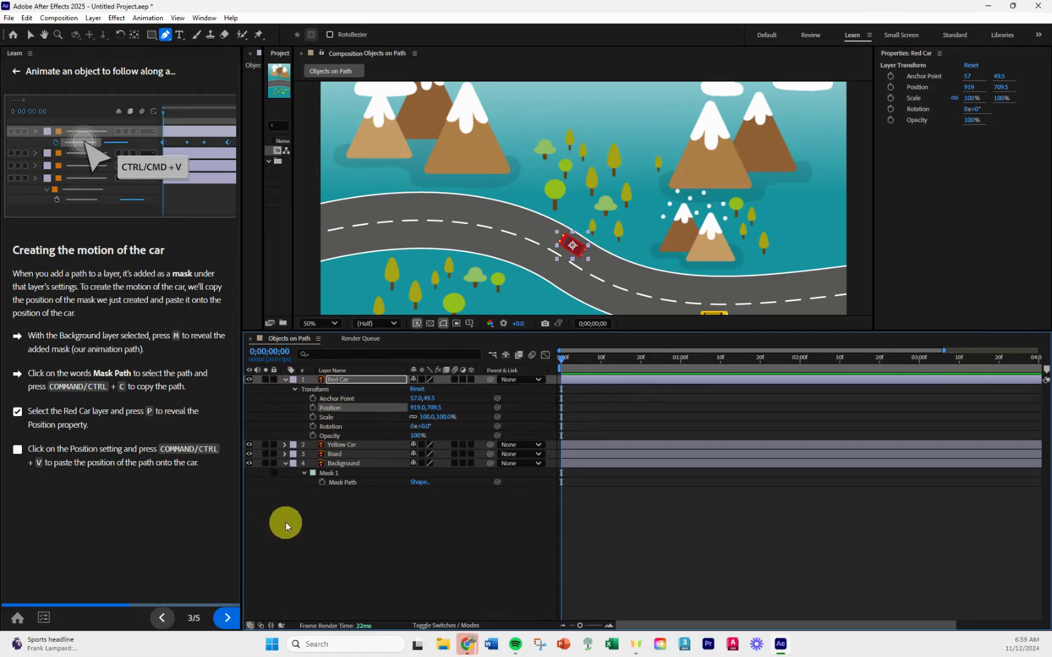
key("ctrl+v")
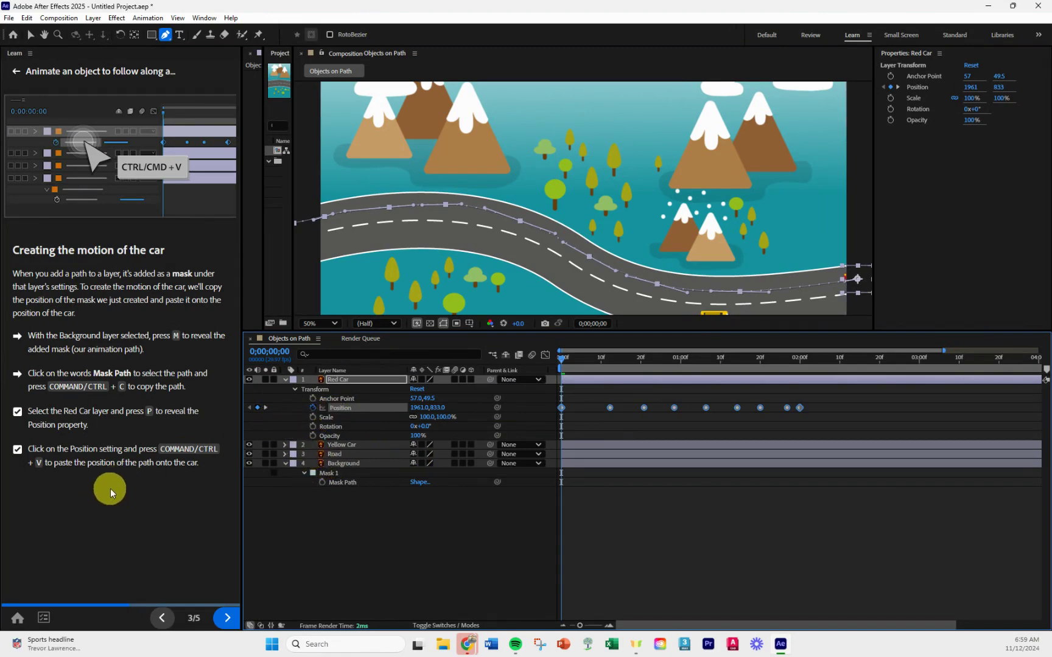
Step: Advance the tutorial to orienting the car along the path and preview the red car's animation
left_click(855, 279)
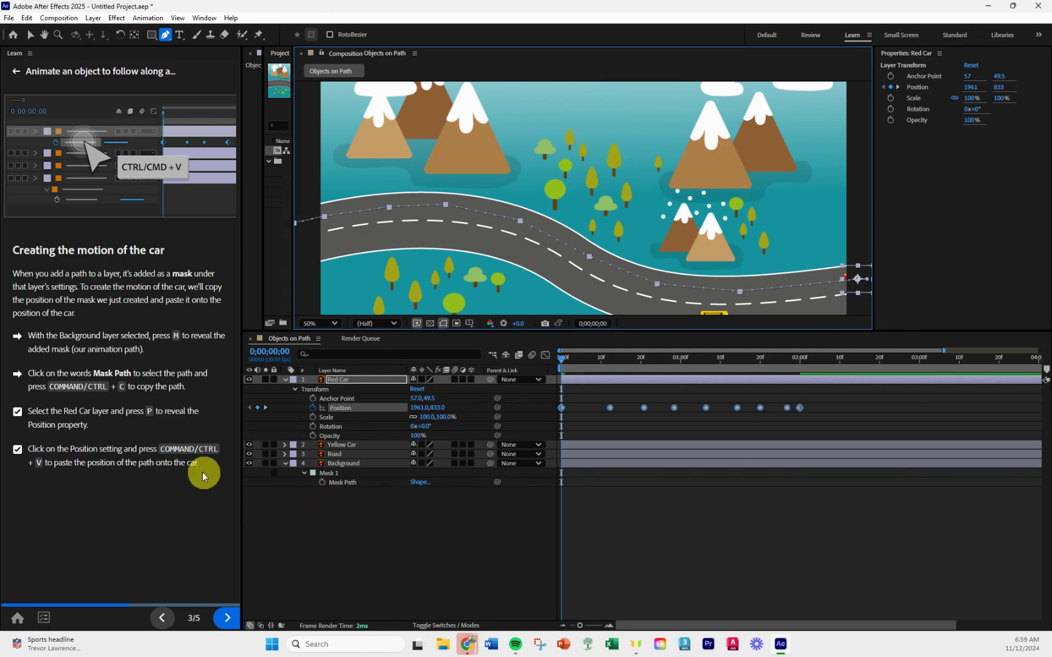
left_click(221, 616)
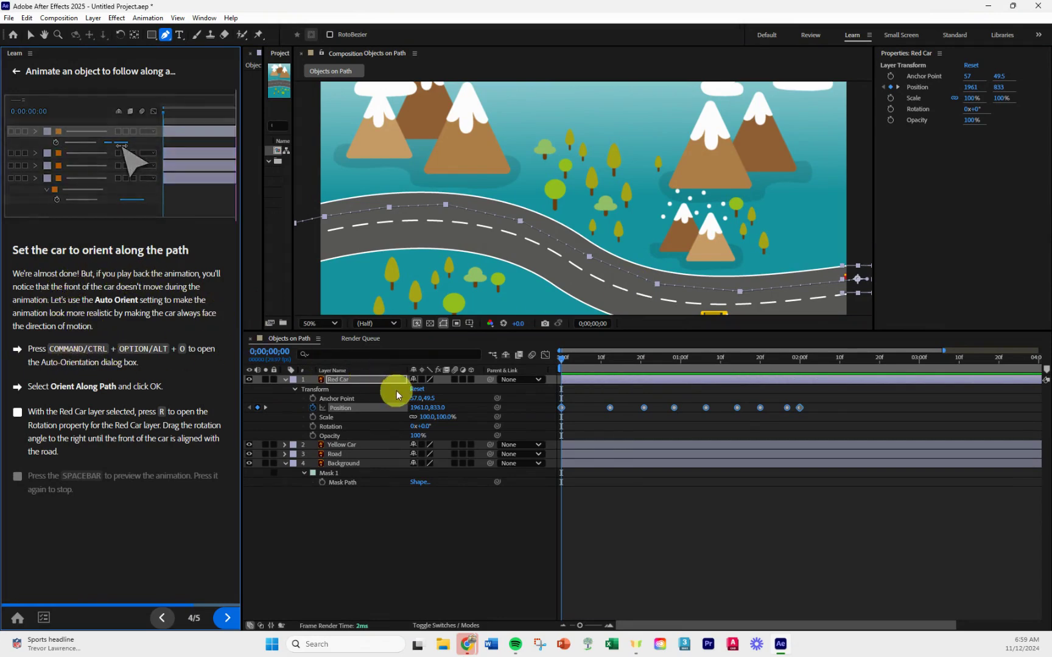
key("space")
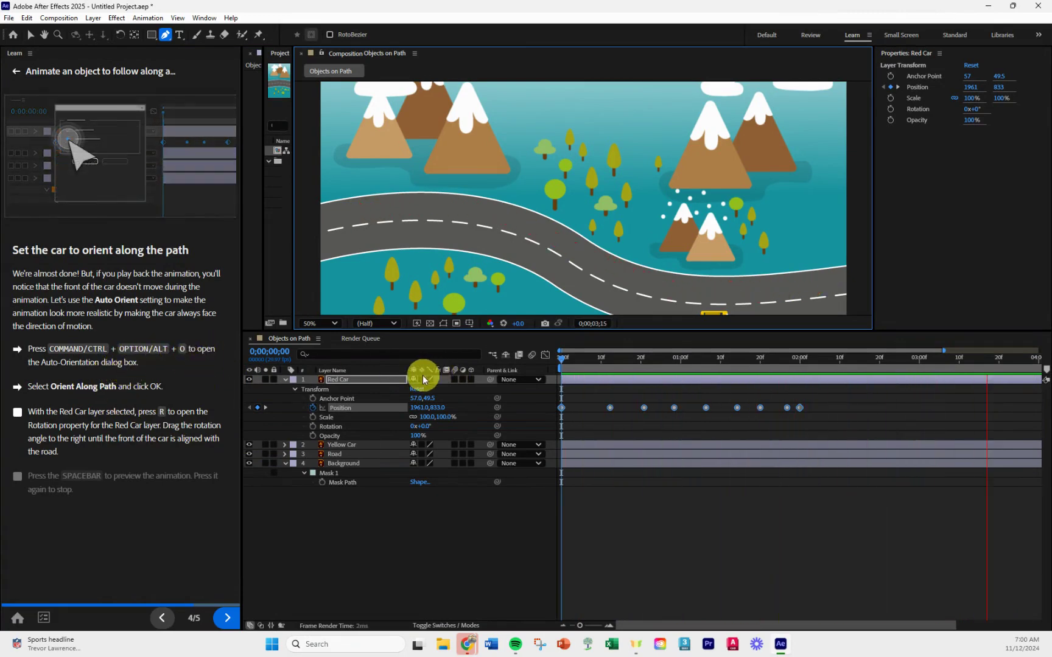
left_click(352, 408)
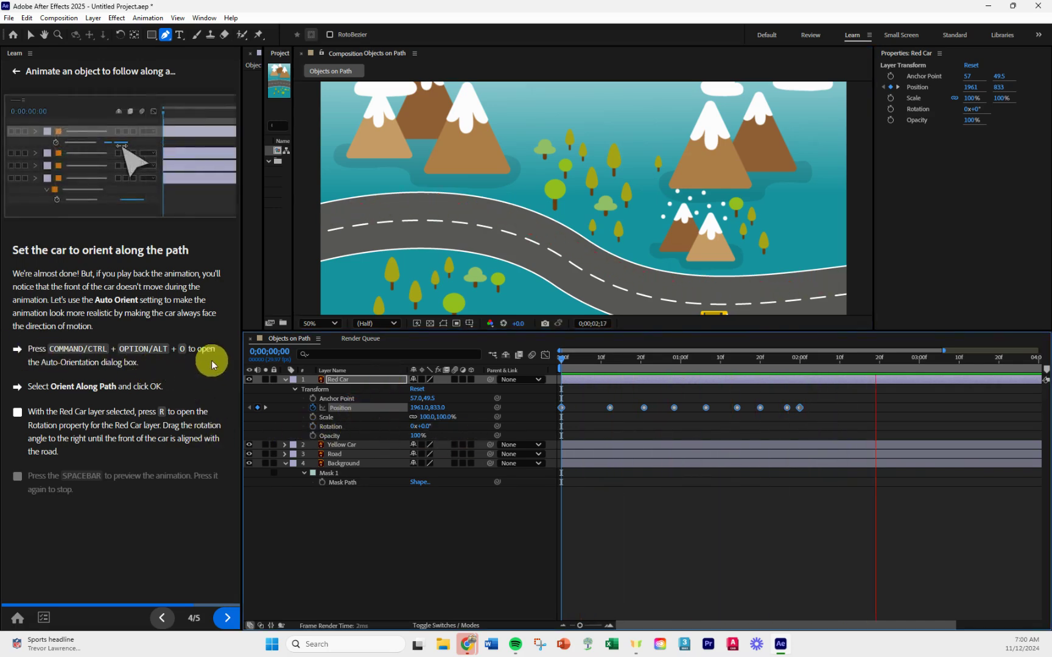
Step: Save the project in the After Effects folder as "Car Path Animation - Video" followed by the author's short name
key("ctrl+alt+o")
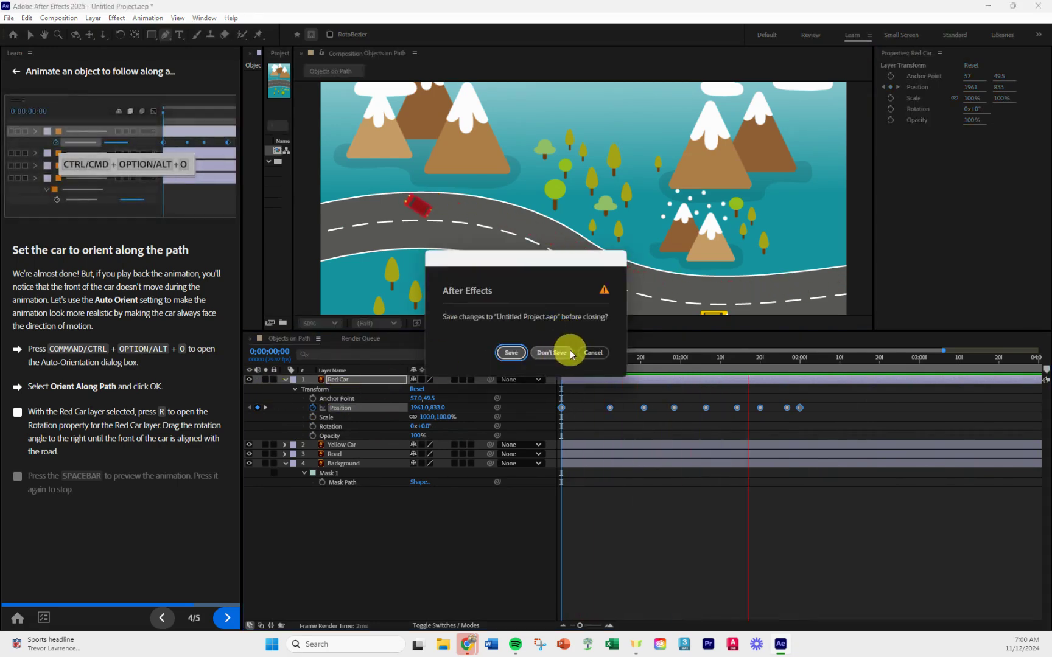
left_click(516, 357)
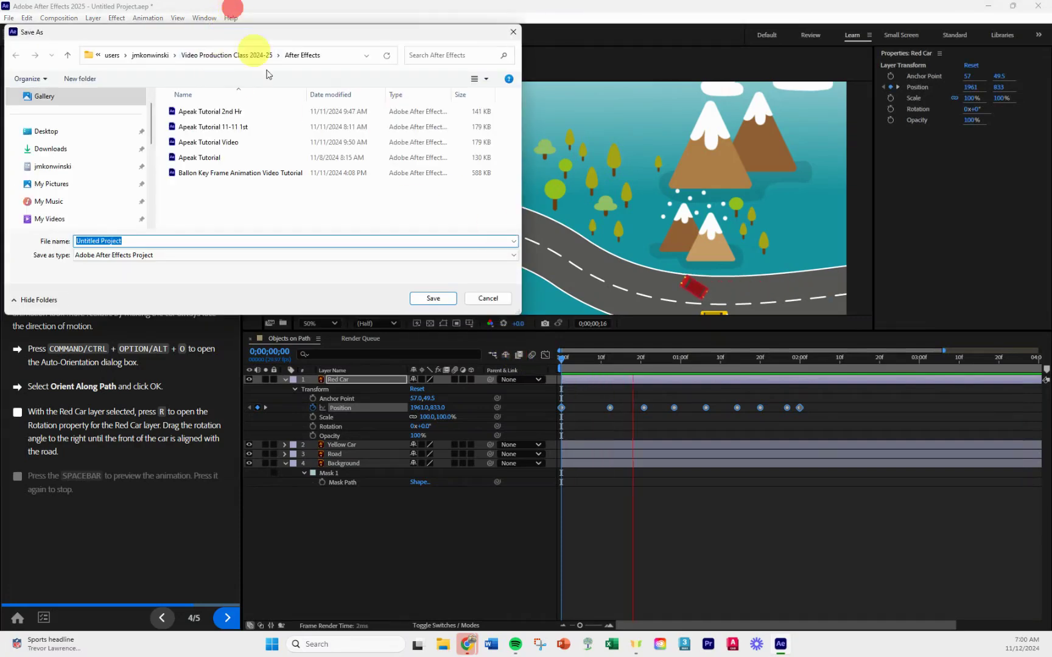
left_click_drag(289, 38, 537, 94)
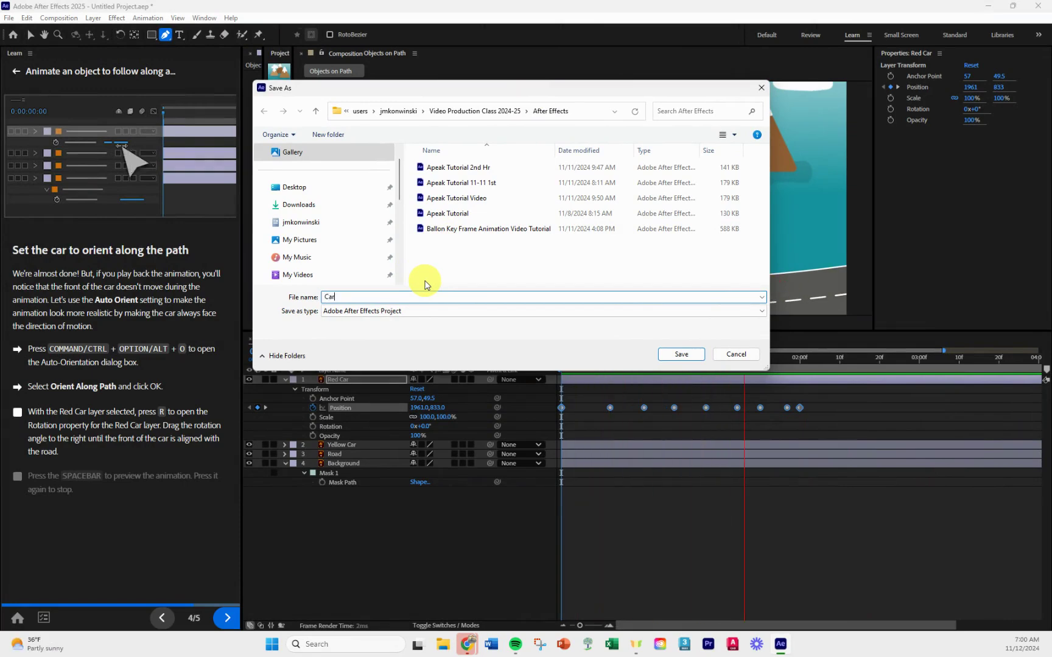
type("th Animation - Vid")
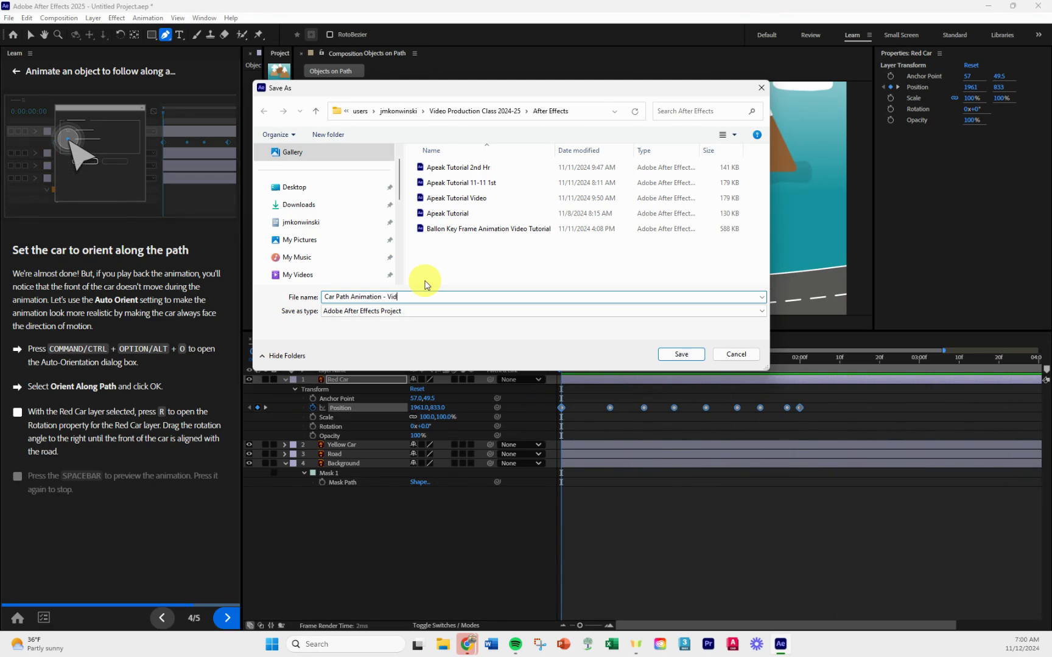
type("eo Mr K")
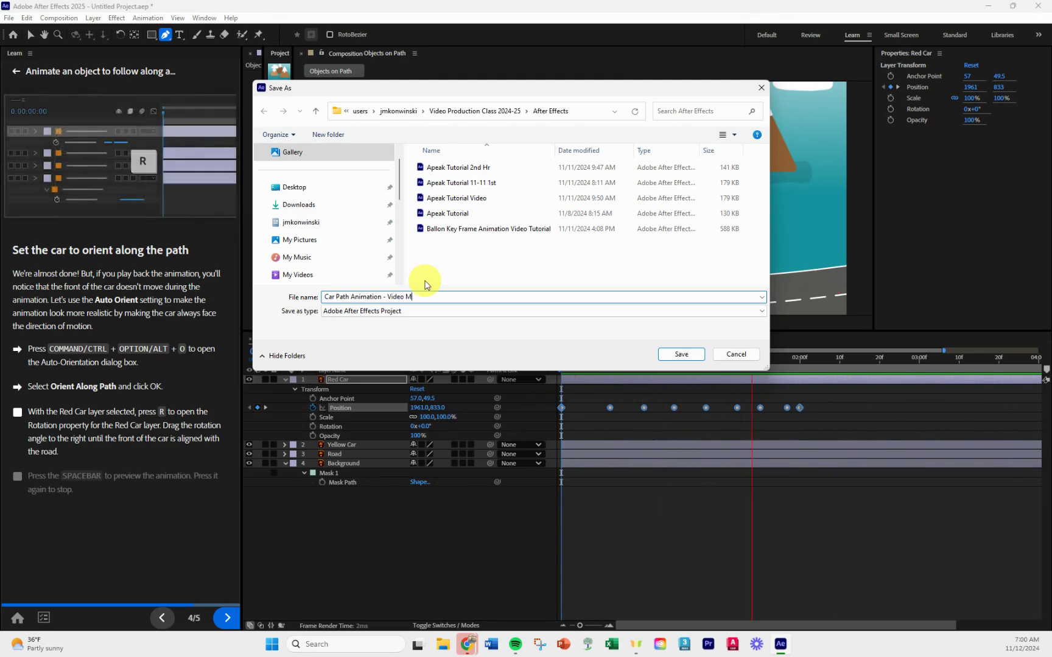
left_click(681, 353)
Step: Dismiss the file browser and reopen the saved car path animation project from the recent projects
key("ctrl+o")
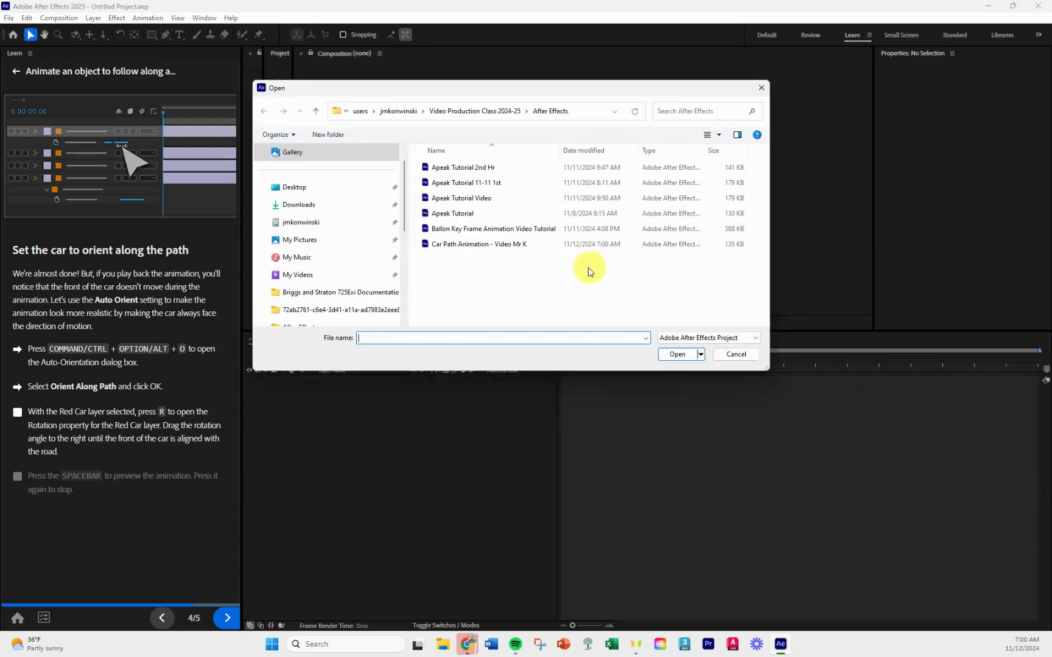
left_click(736, 354)
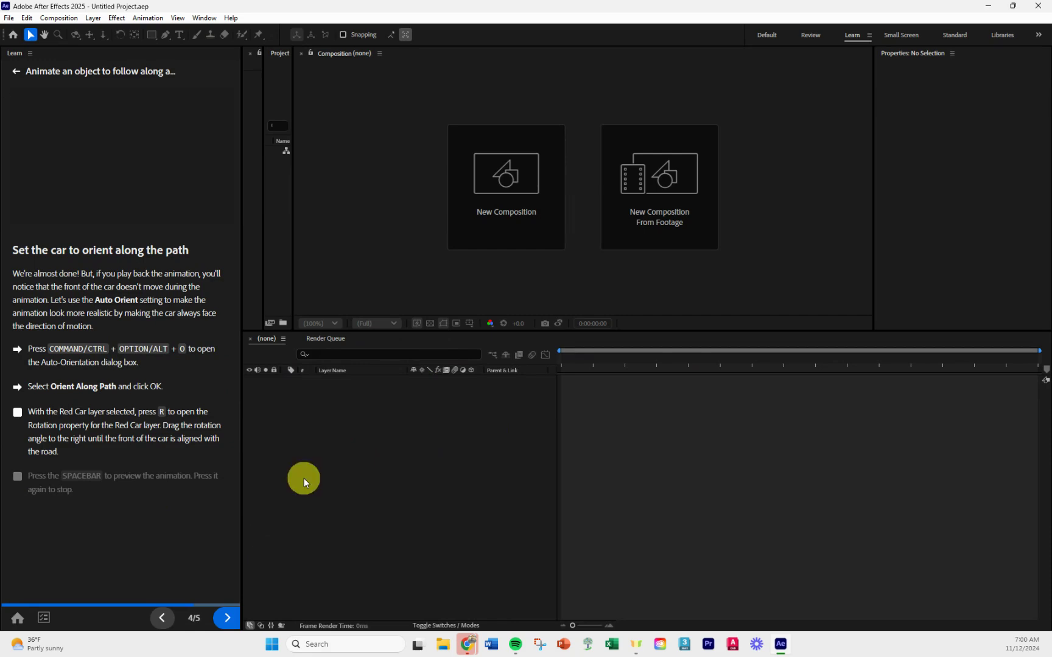
left_click(8, 19)
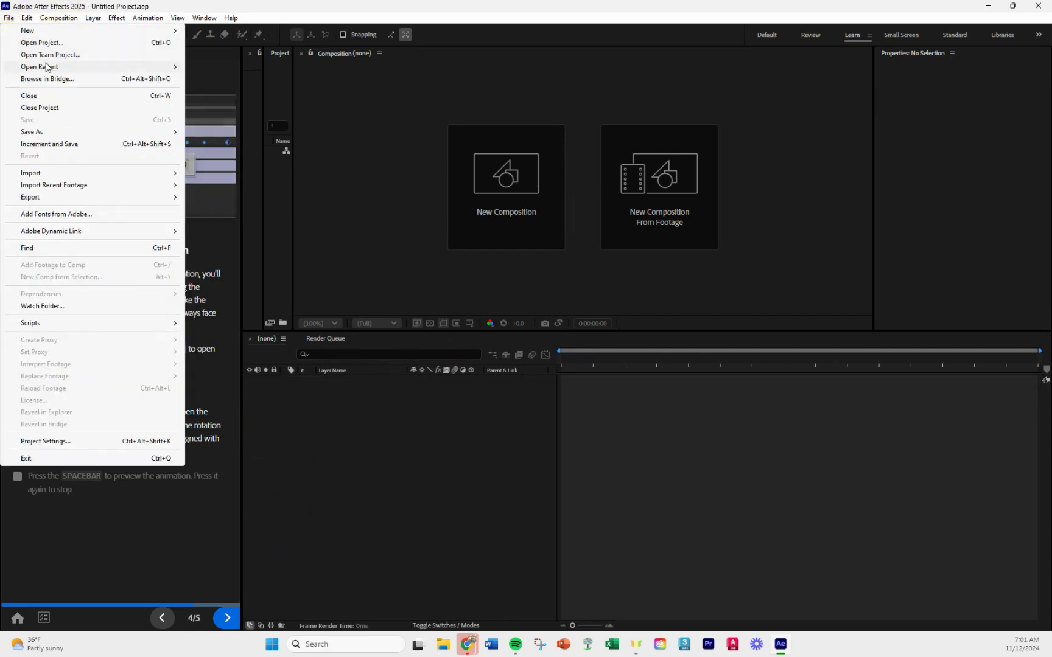
mouse_move(47, 68)
left_click(335, 68)
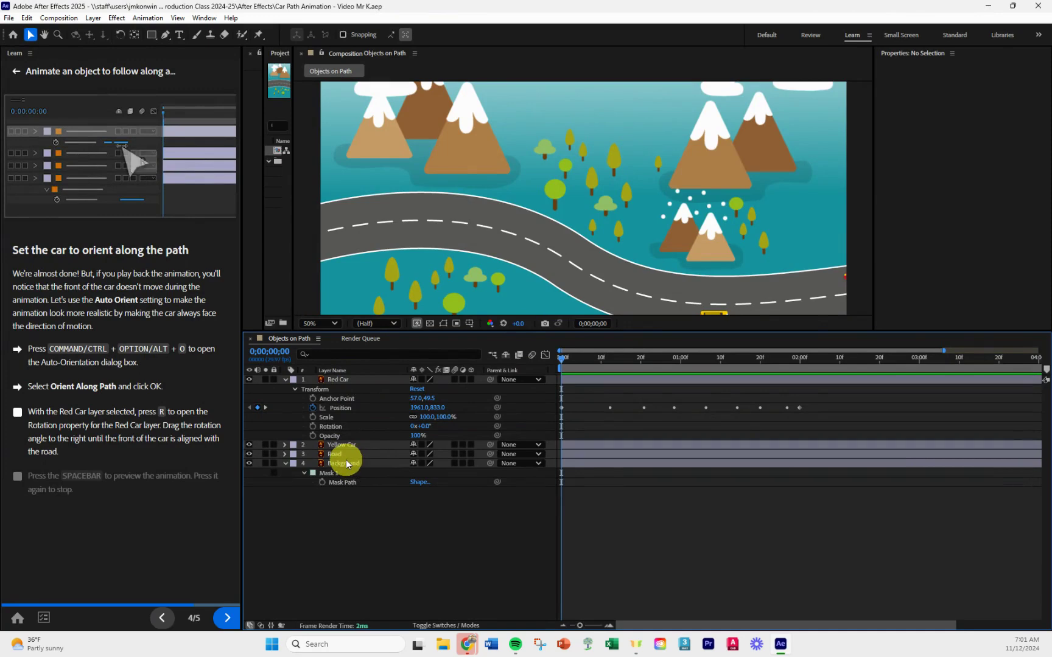
Step: Set the Red Car layer's auto-orientation to Orient Along Path and preview the animation
left_click(347, 379)
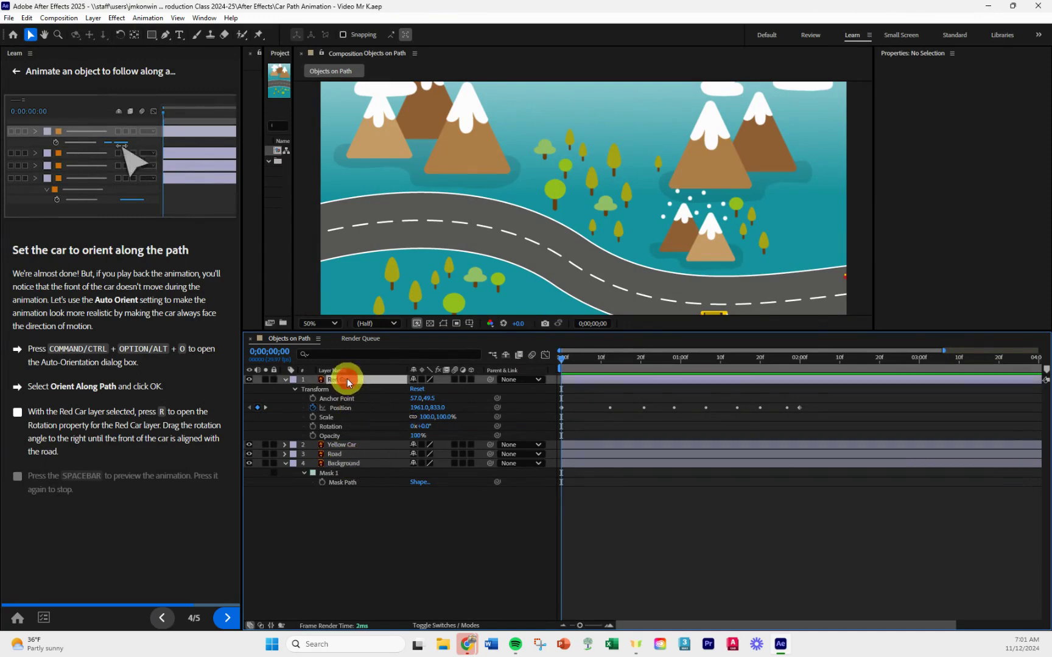
left_click(341, 409)
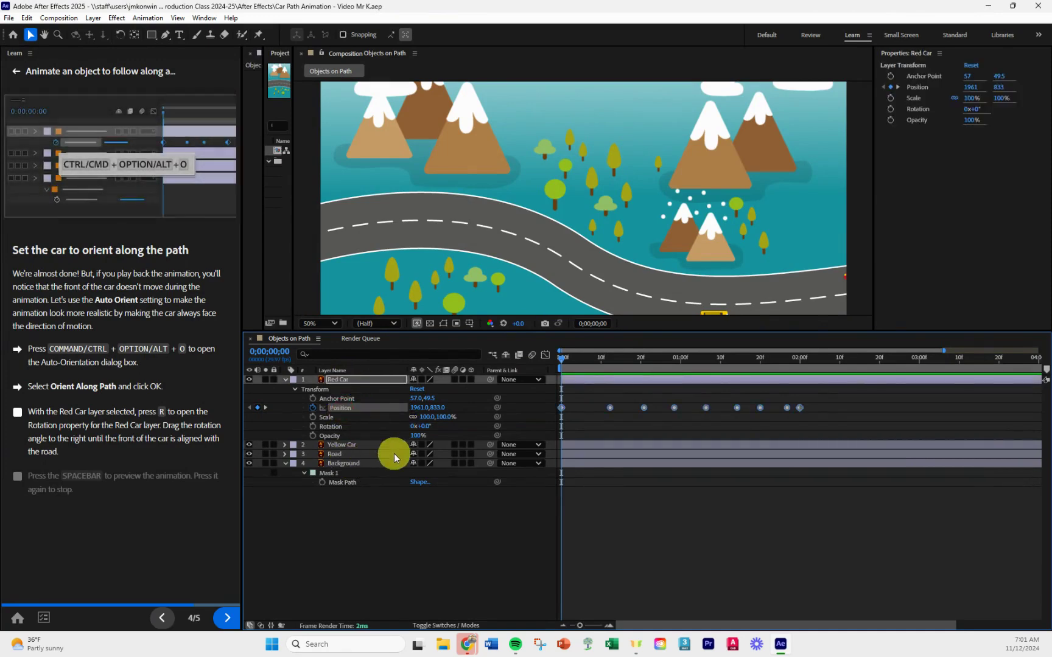
key("ctrl+alt+o")
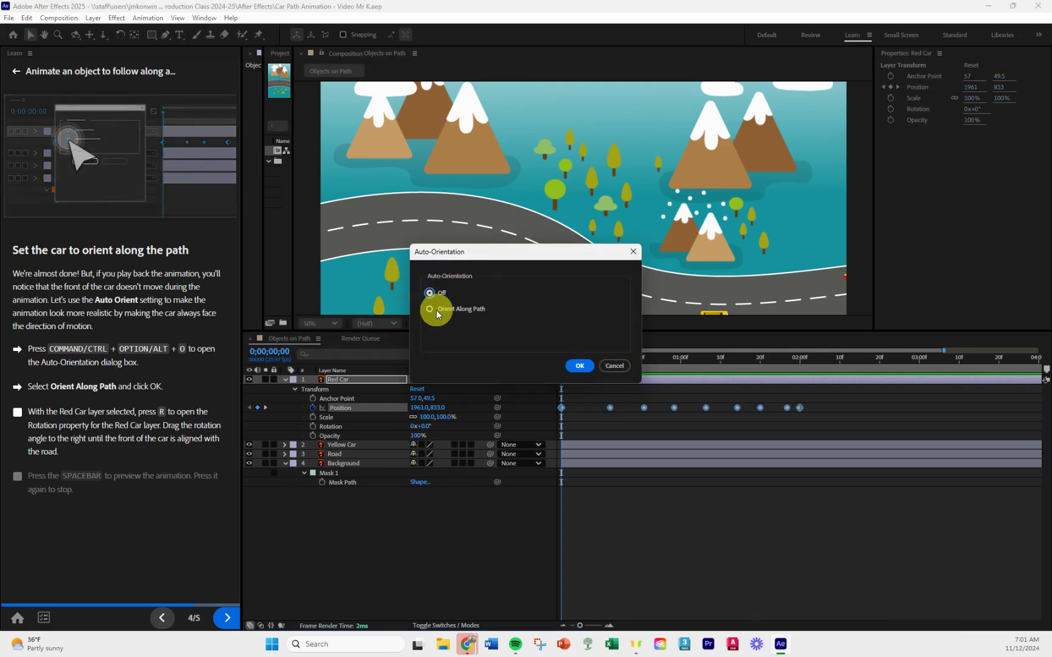
left_click(430, 308)
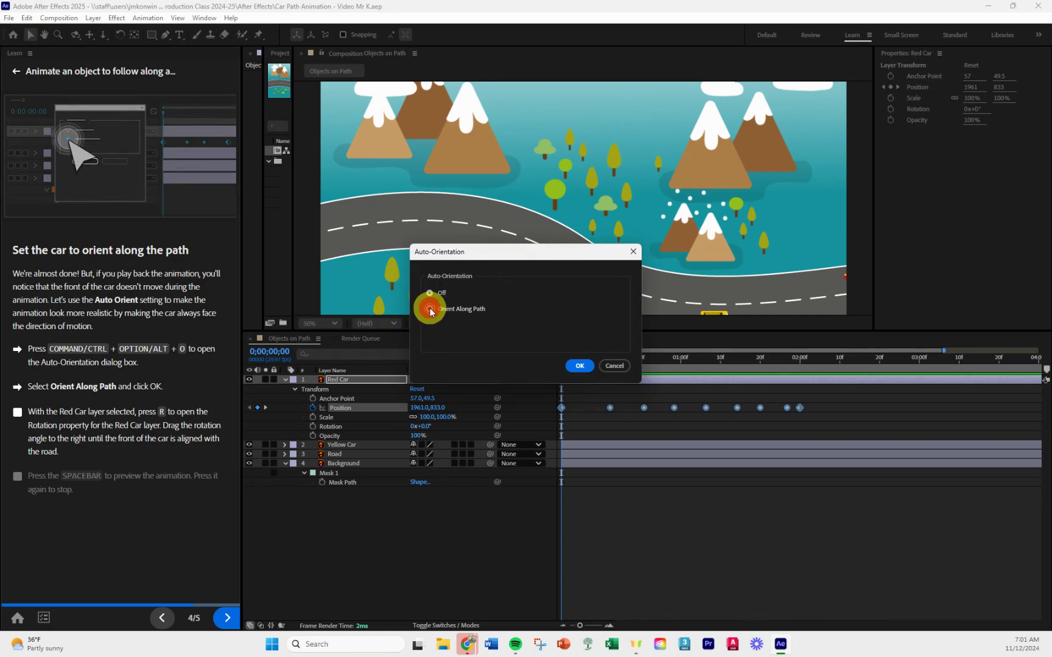
left_click(576, 364)
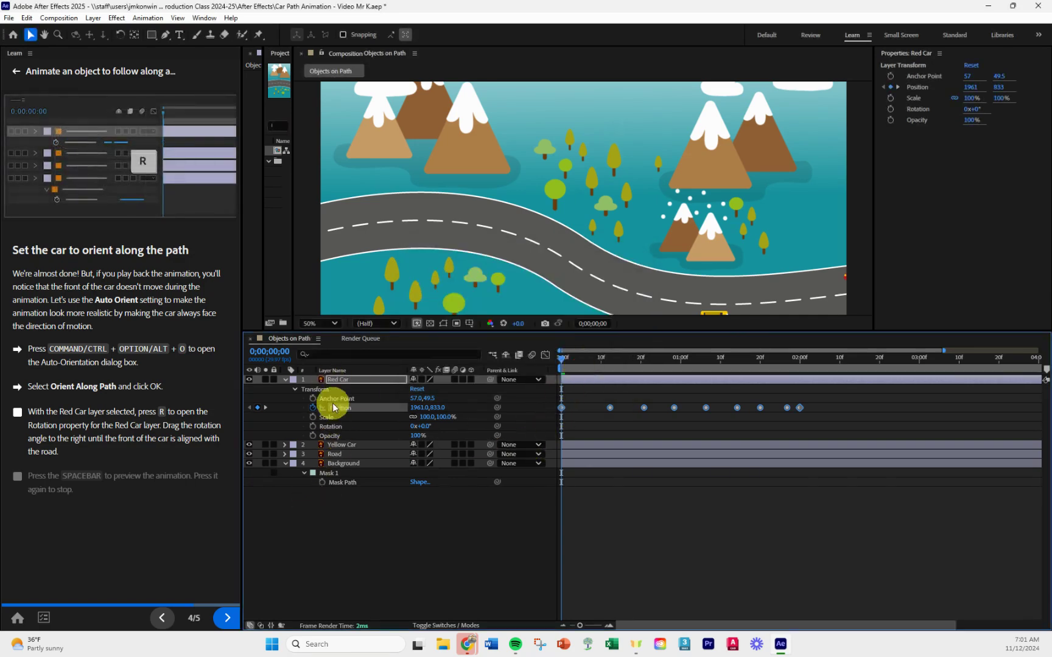
key("space")
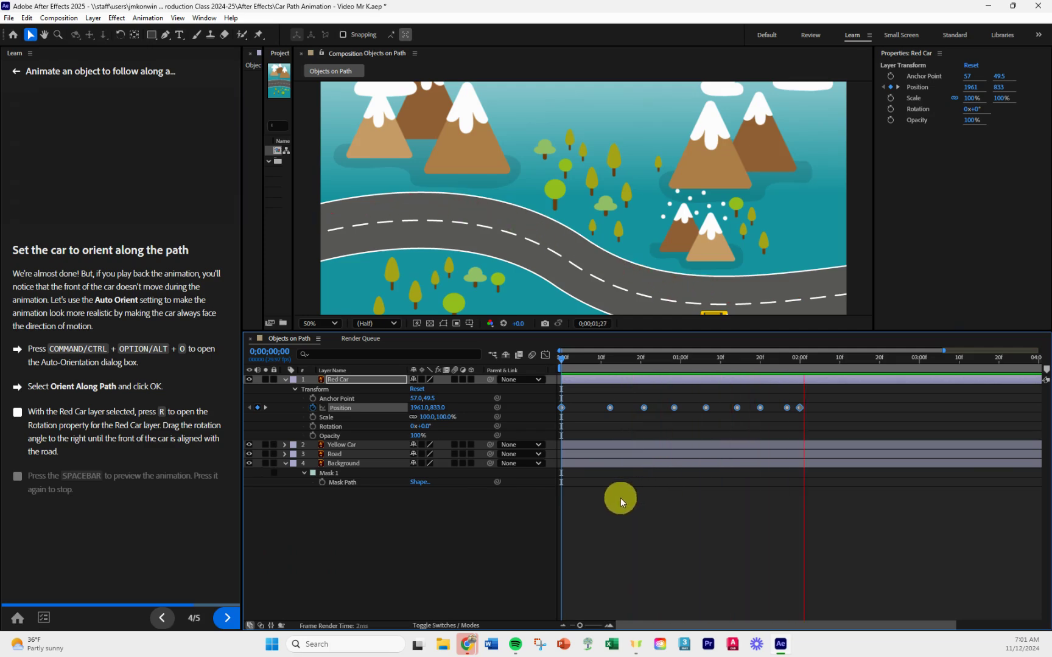
left_click(597, 410)
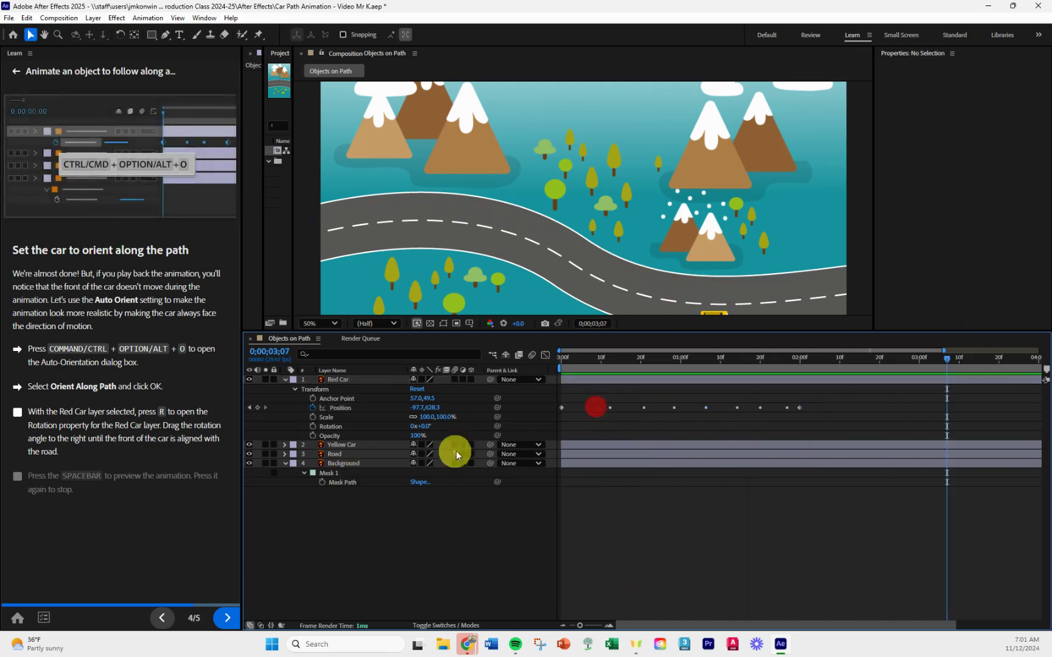
Step: Recheck that the Red Car's auto-orientation is Orient Along Path and play the animation again
left_click(341, 409)
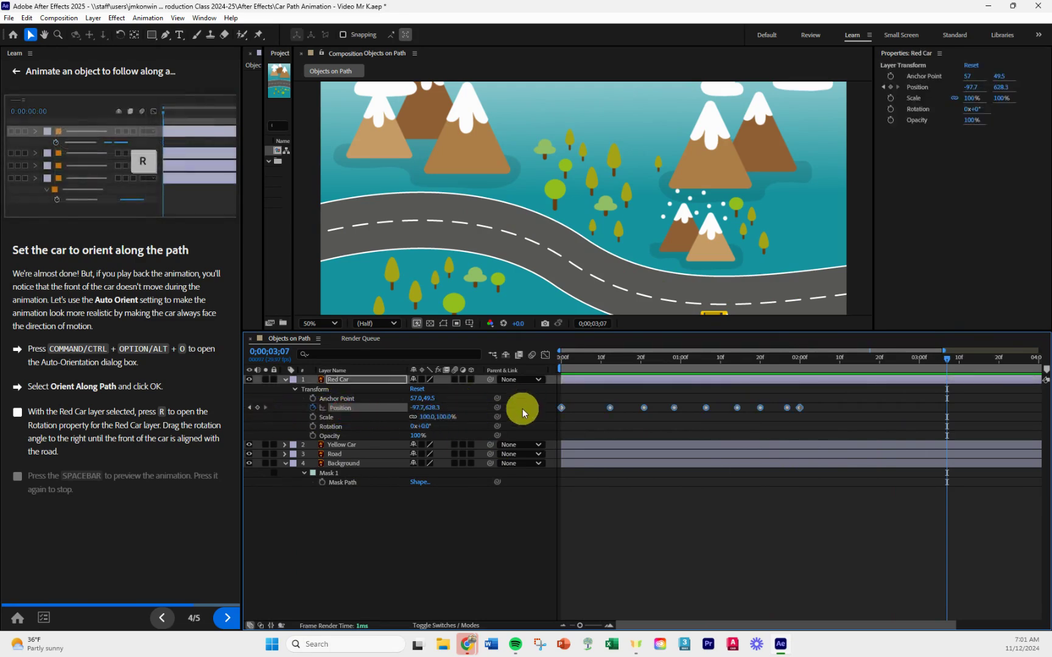
key("ctrl+alt+o")
left_click(430, 309)
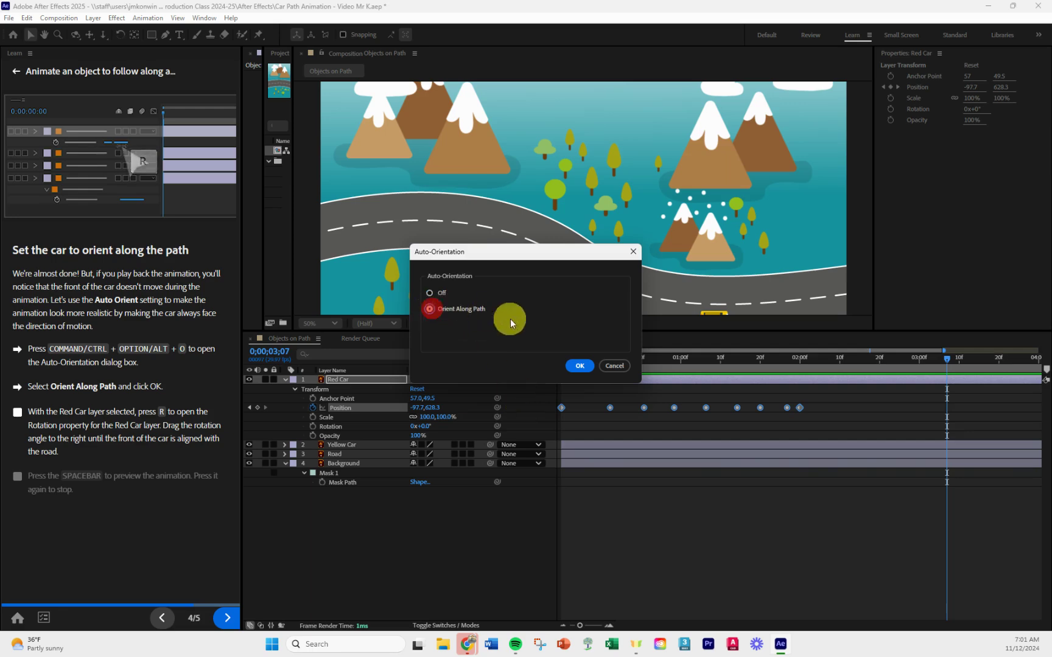
left_click(576, 366)
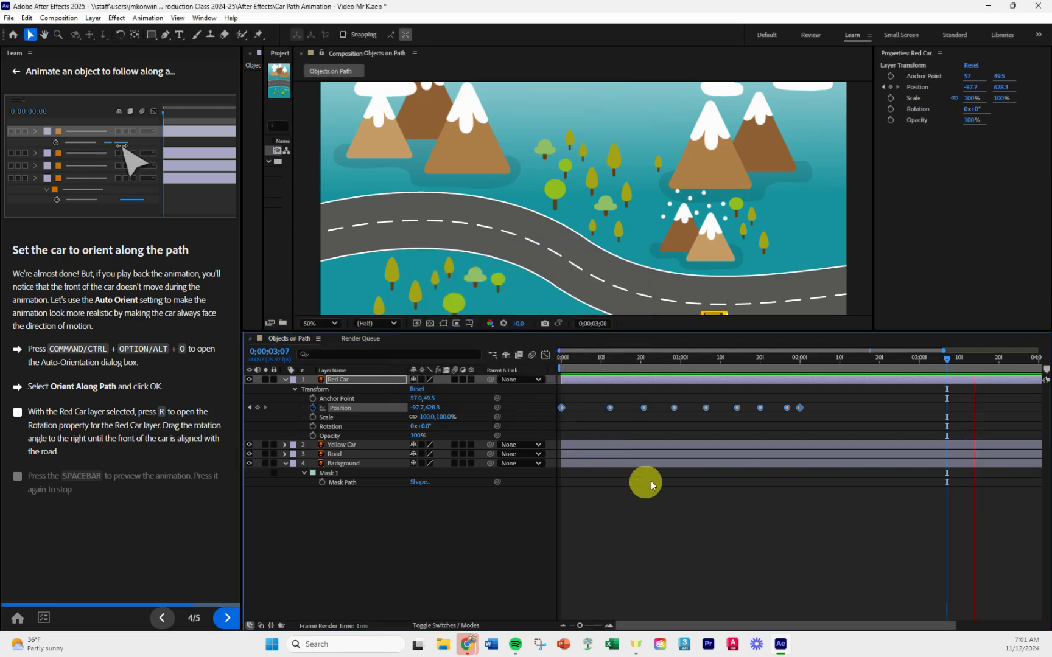
key("space")
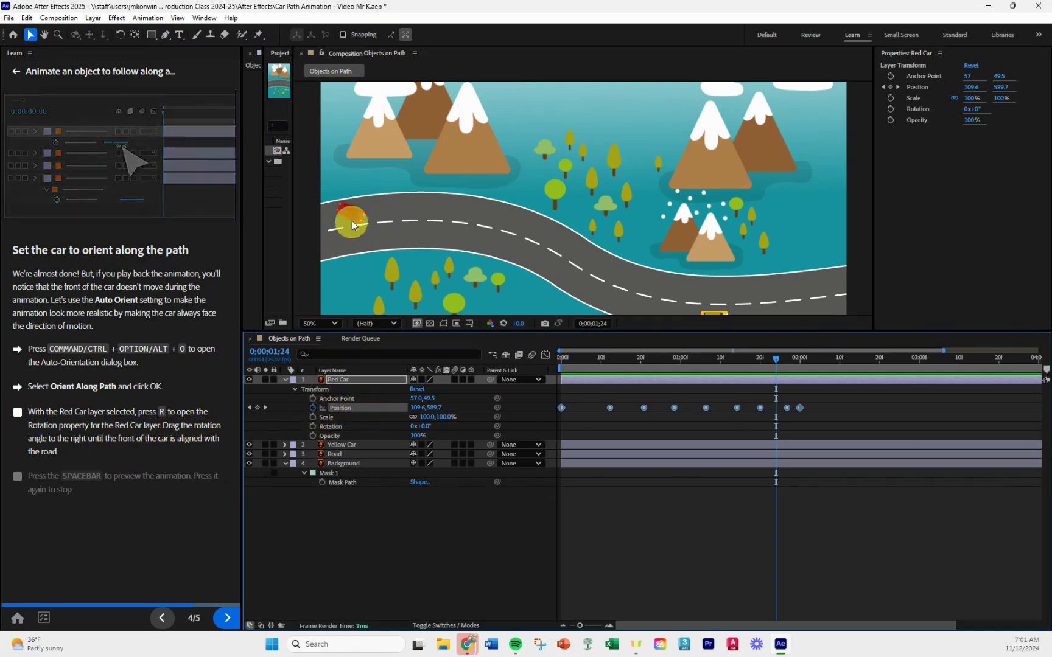
Step: Reveal the Red Car layer's Rotation, set it to -217° to align the car with the road, and preview the animation
left_click(362, 379)
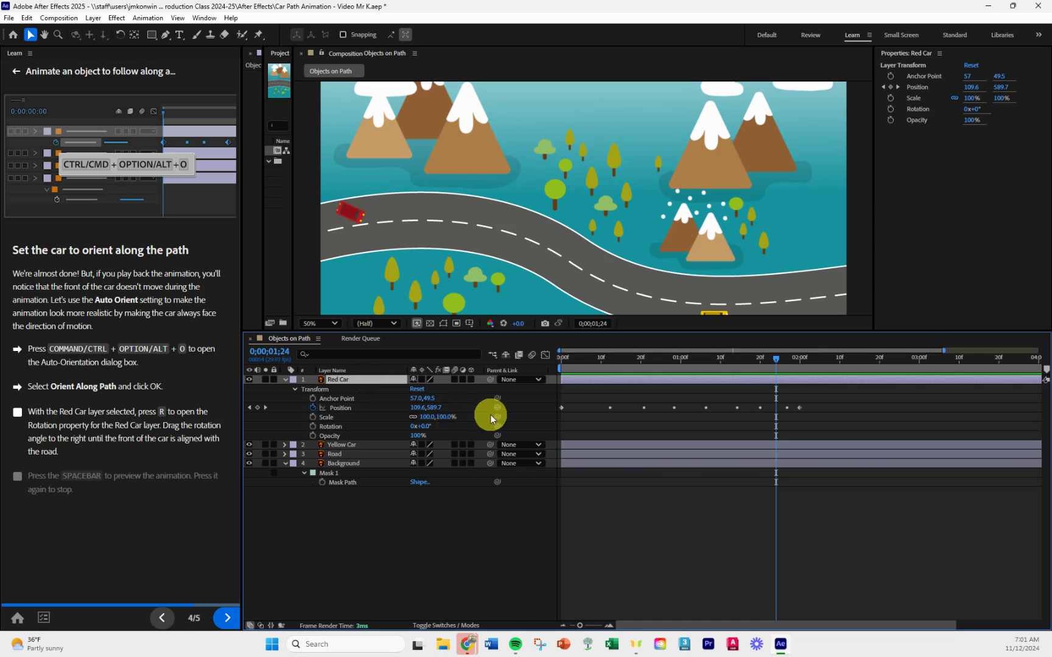
key("r")
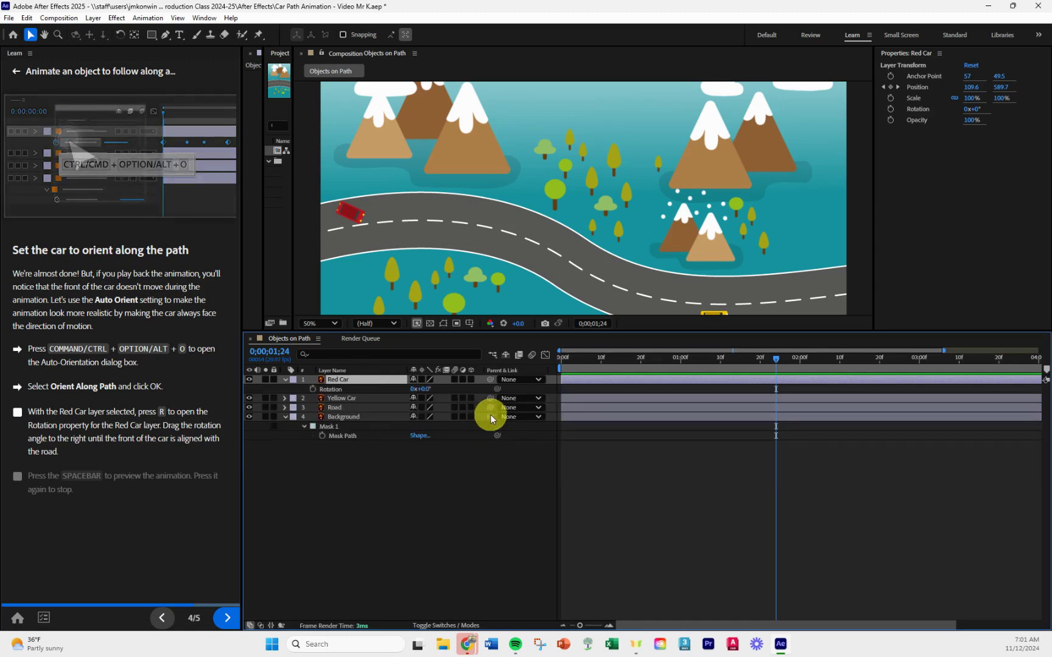
left_click(339, 389)
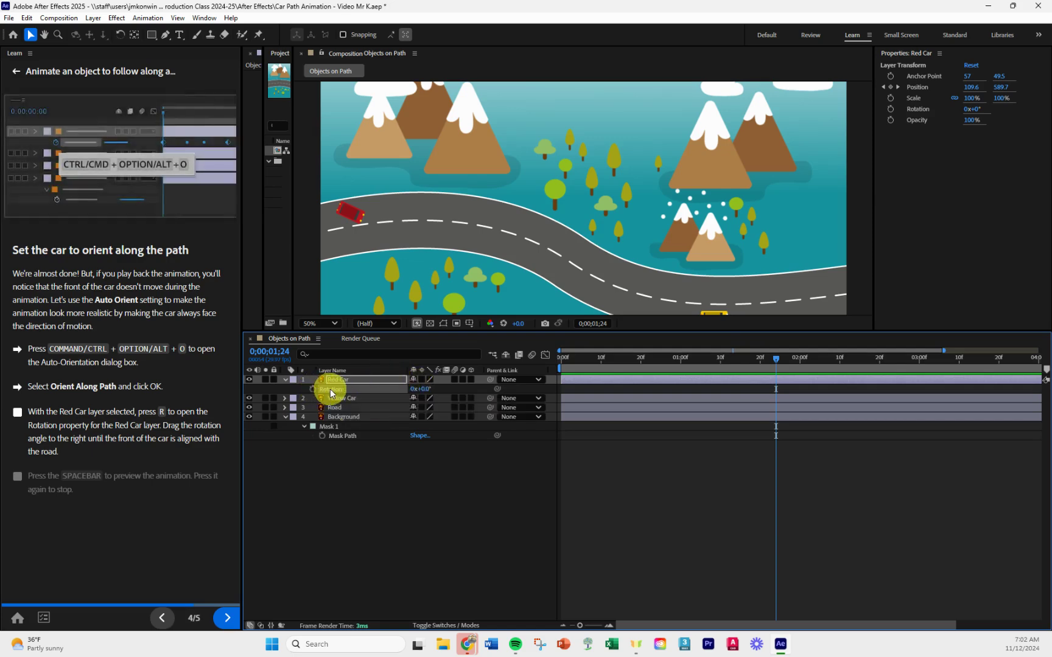
left_click(424, 389)
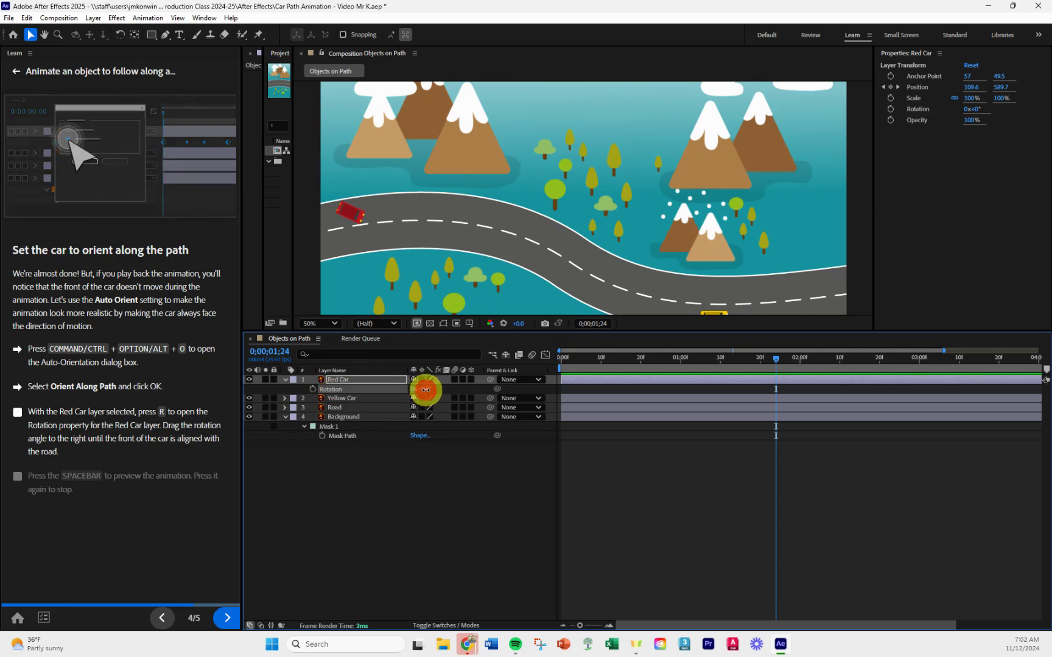
left_click_drag(425, 389, 360, 445)
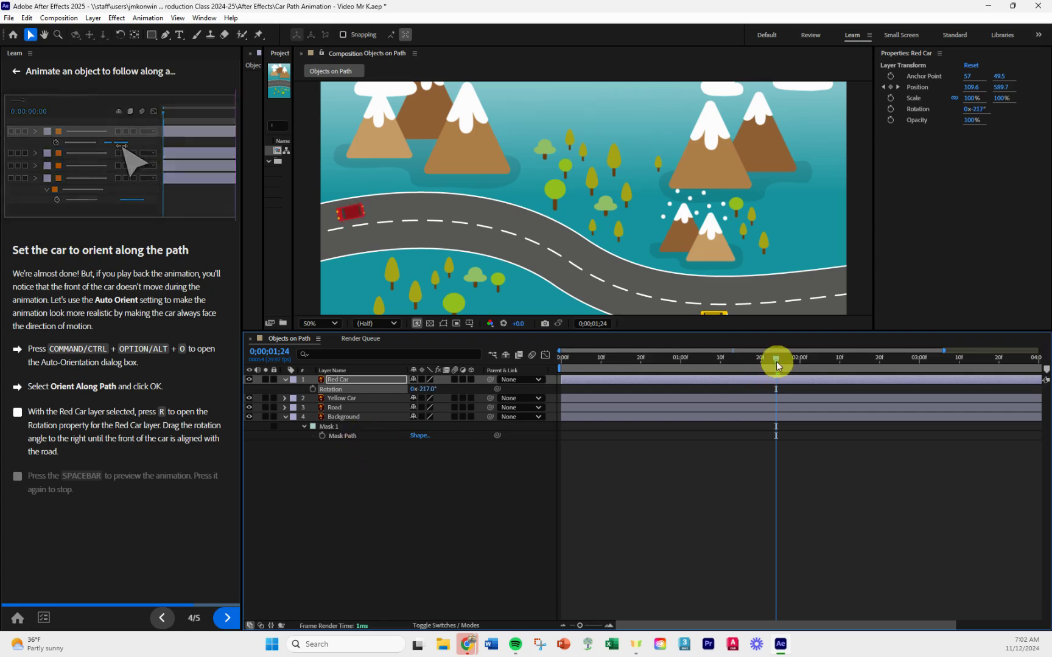
key("space")
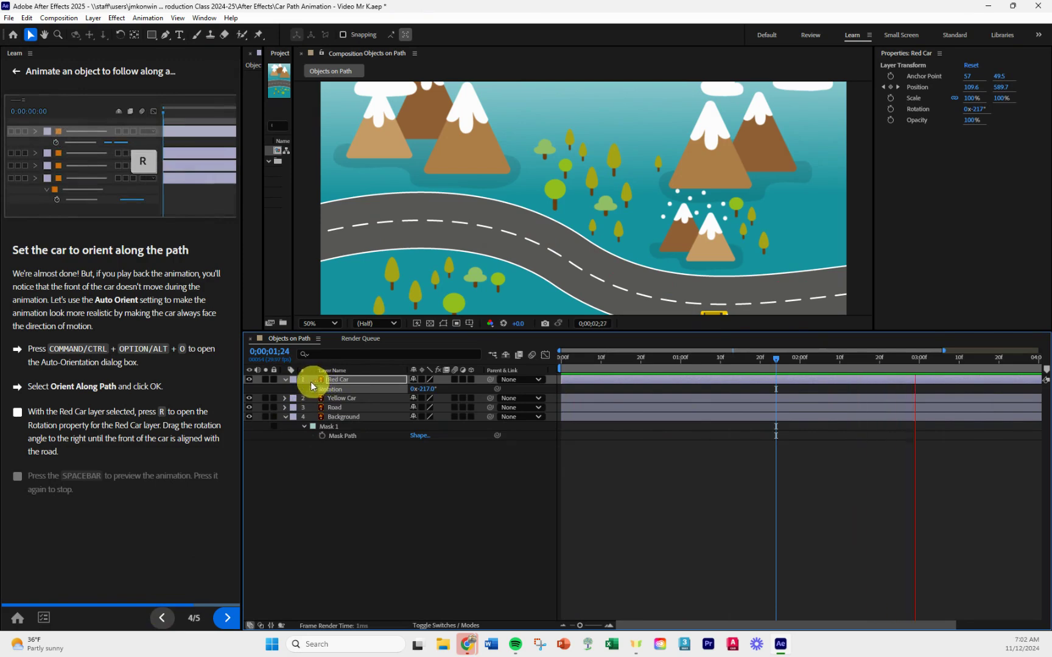
Step: Reveal all transform properties of the Red Car layer and advance the tutorial to its final page
left_click(285, 380)
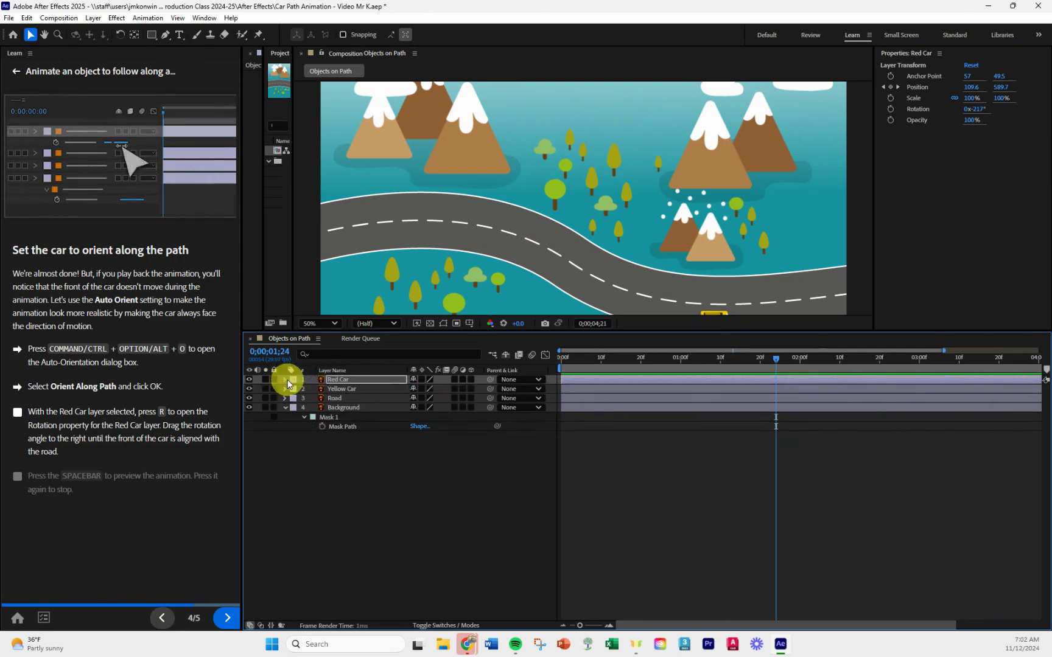
left_click(285, 380)
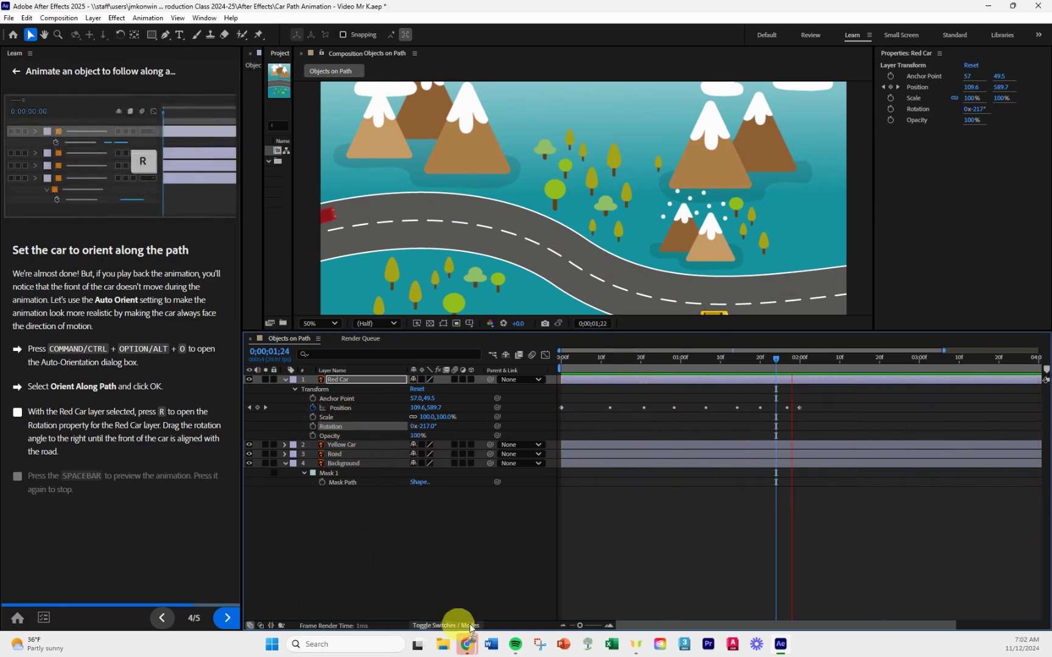
left_click(230, 619)
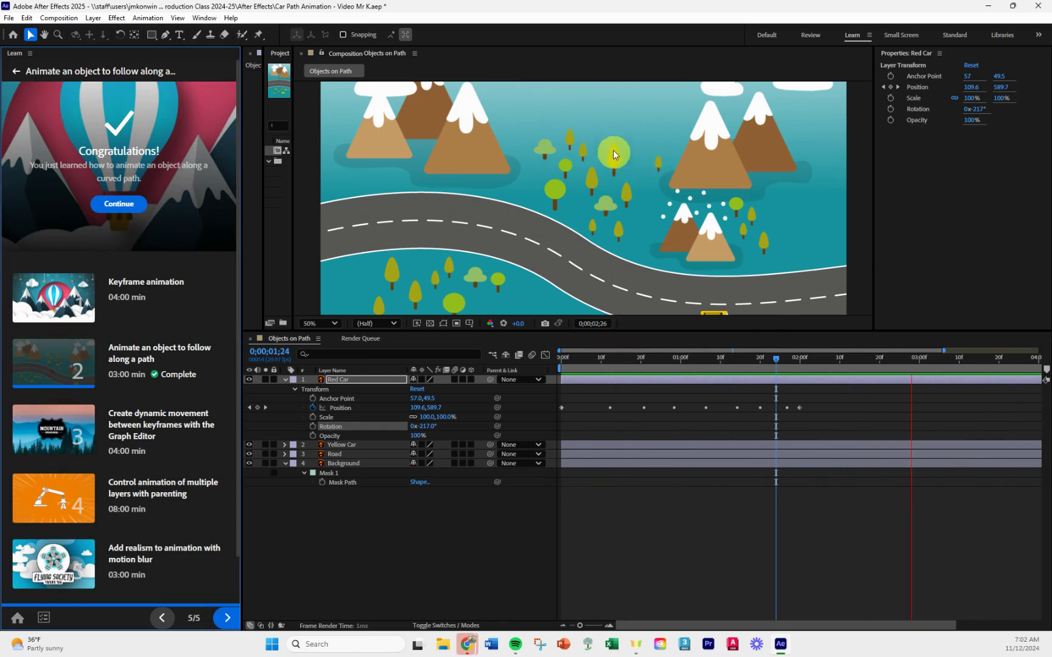
Step: Add the Objects on Path composition to the render queue
left_click(72, 20)
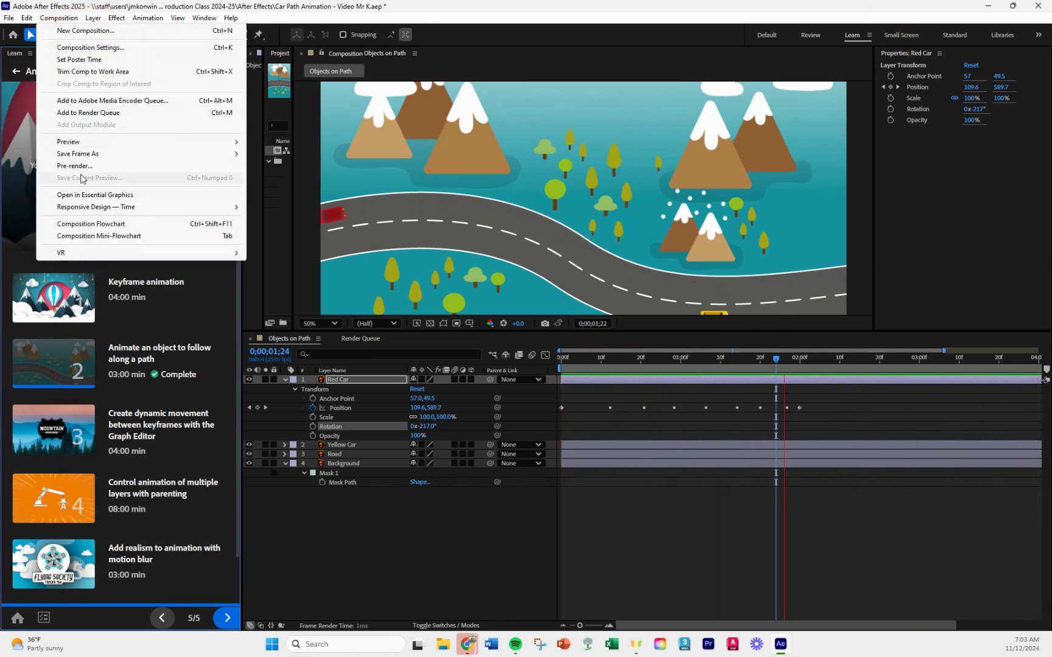
key("Escape")
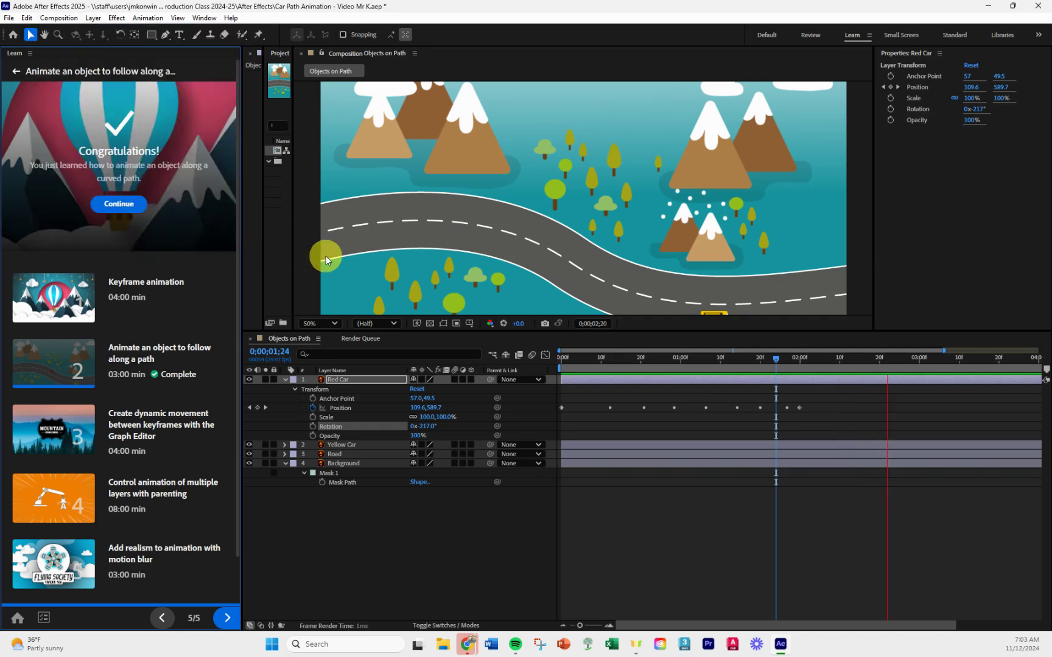
key("ctrl+m")
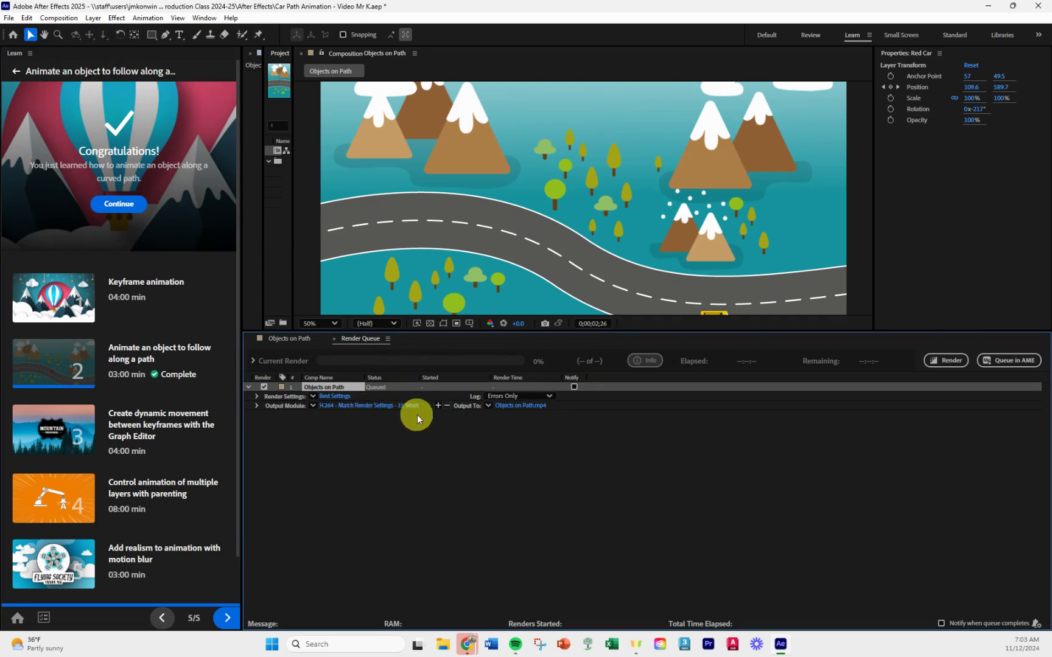
Step: Name the H.264 output movie "Car Path Animation - Video" followed by the author's short name, and start rendering it
left_click(532, 406)
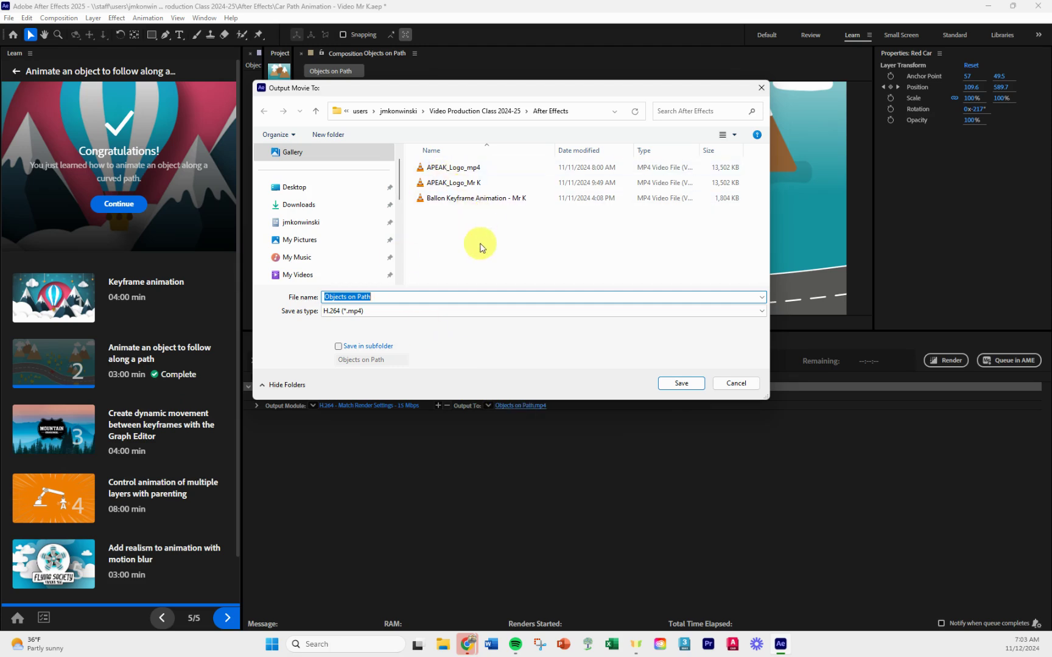
type("Car")
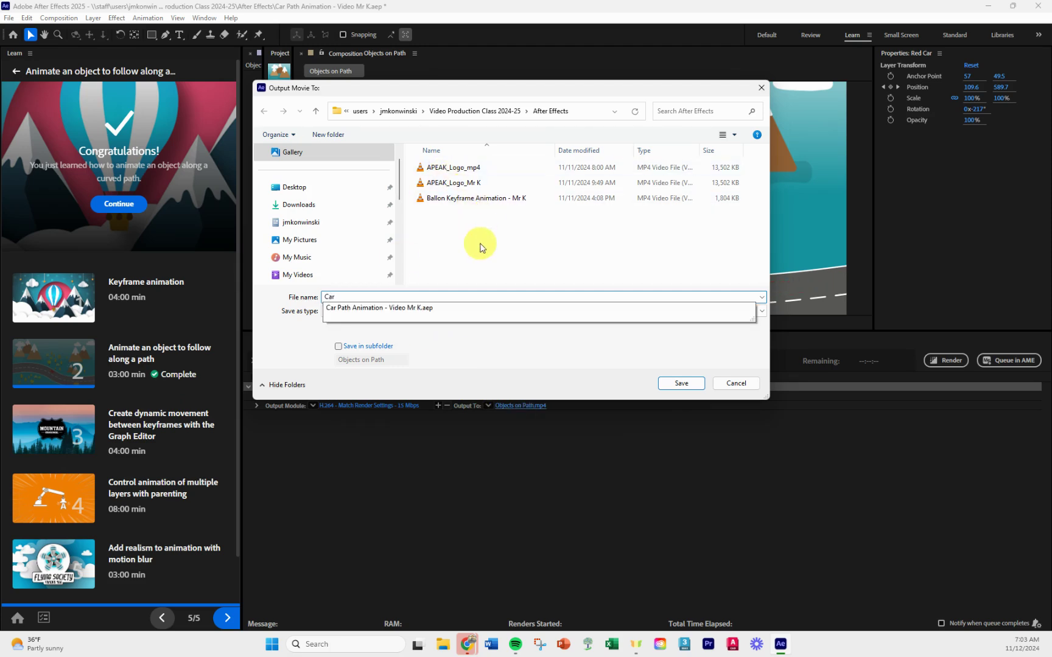
key("Down")
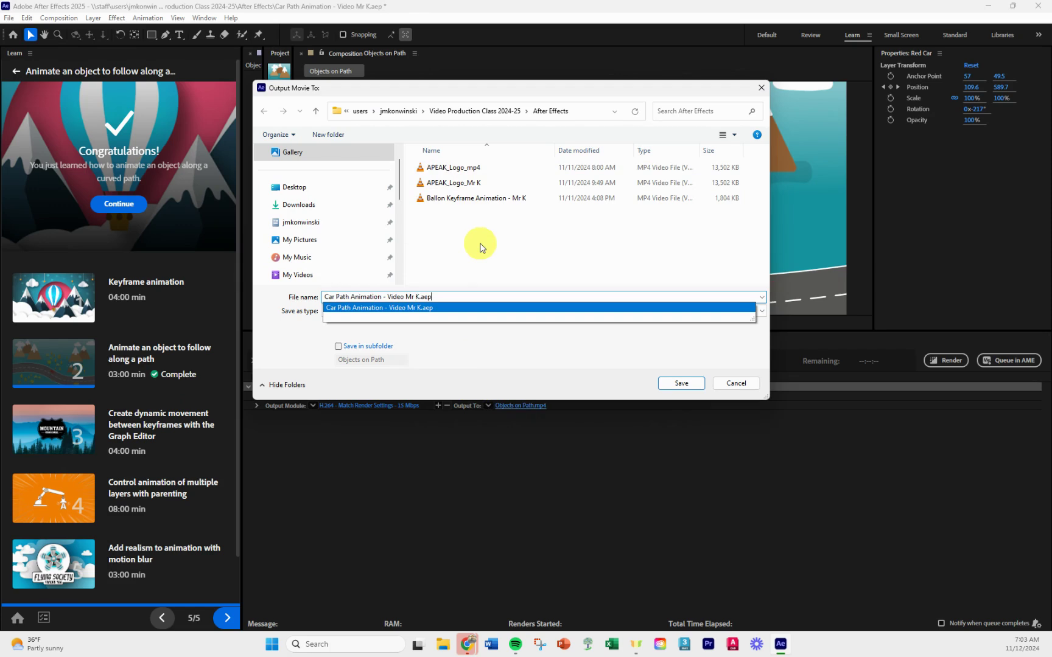
key("BackSpace")
key("BackSpace")
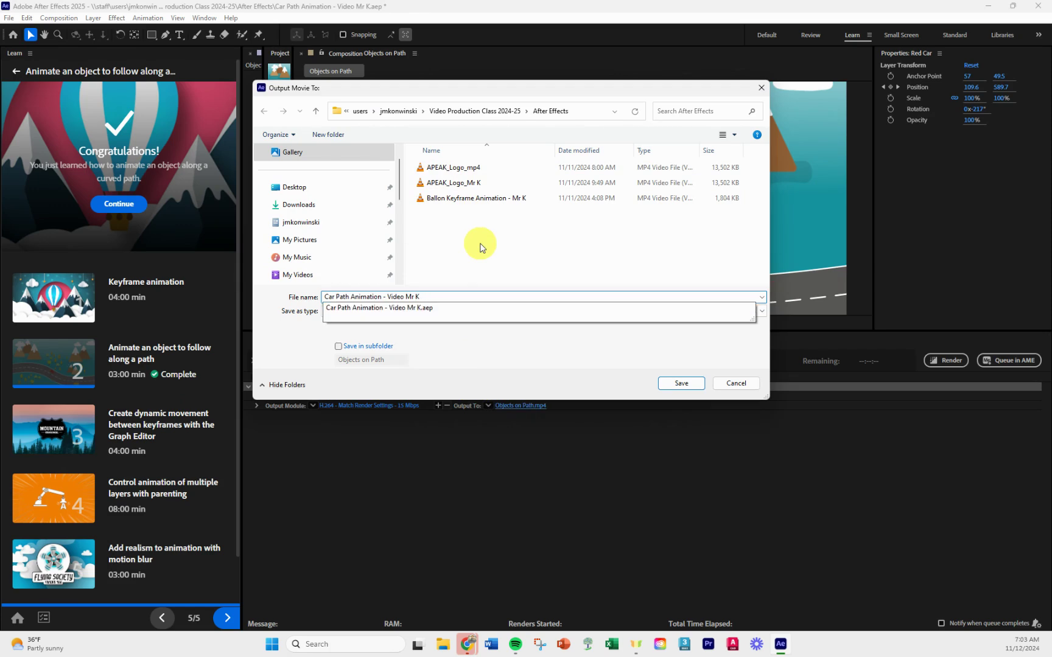
left_click(481, 245)
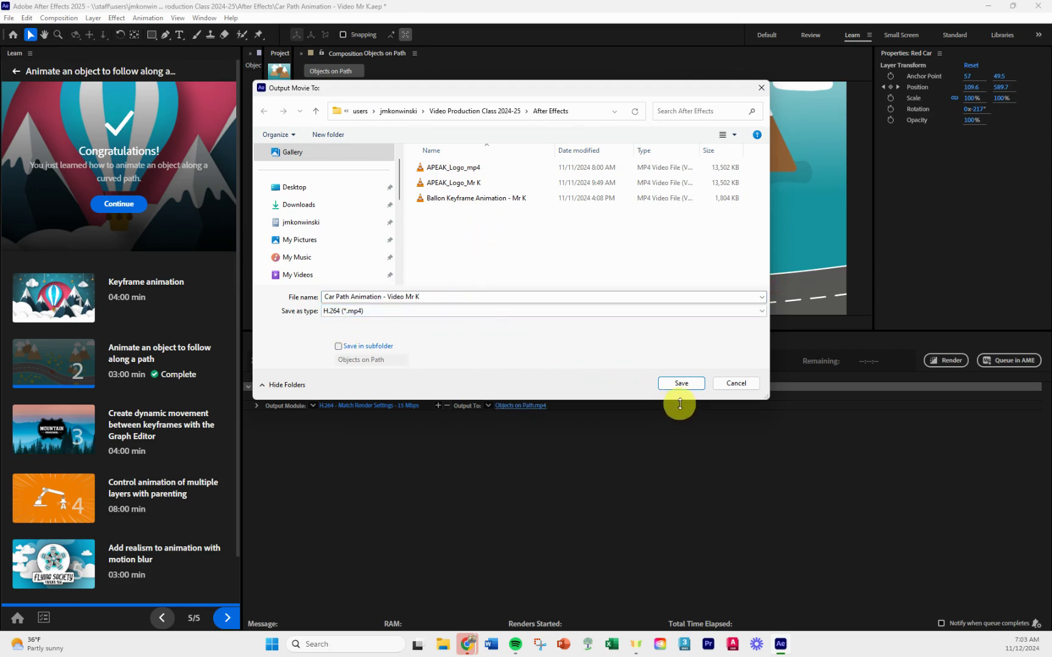
left_click(682, 384)
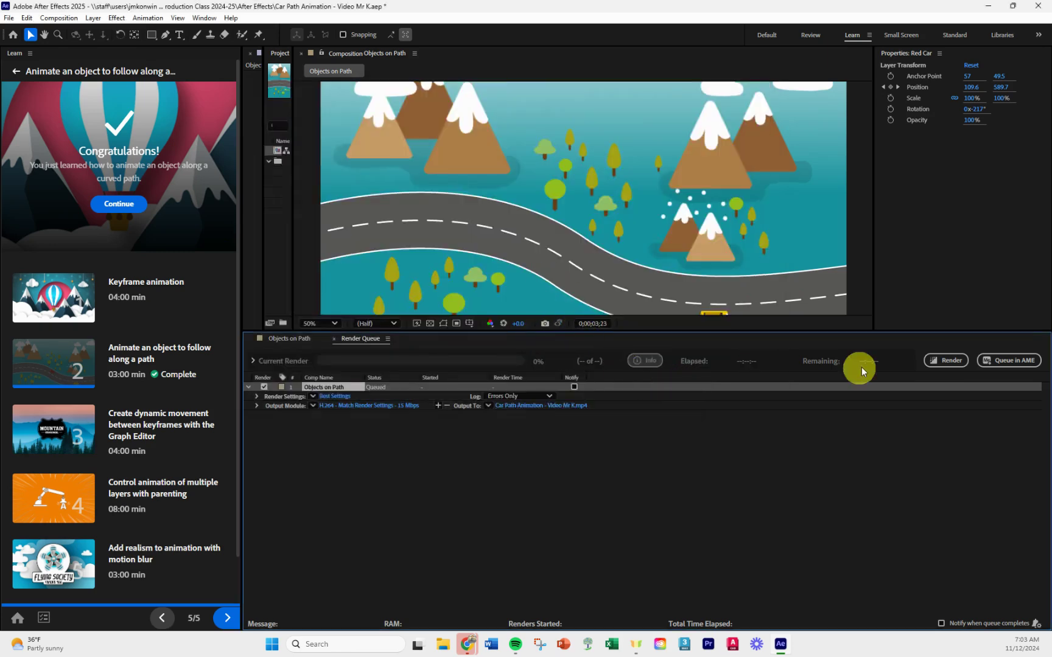
left_click(948, 360)
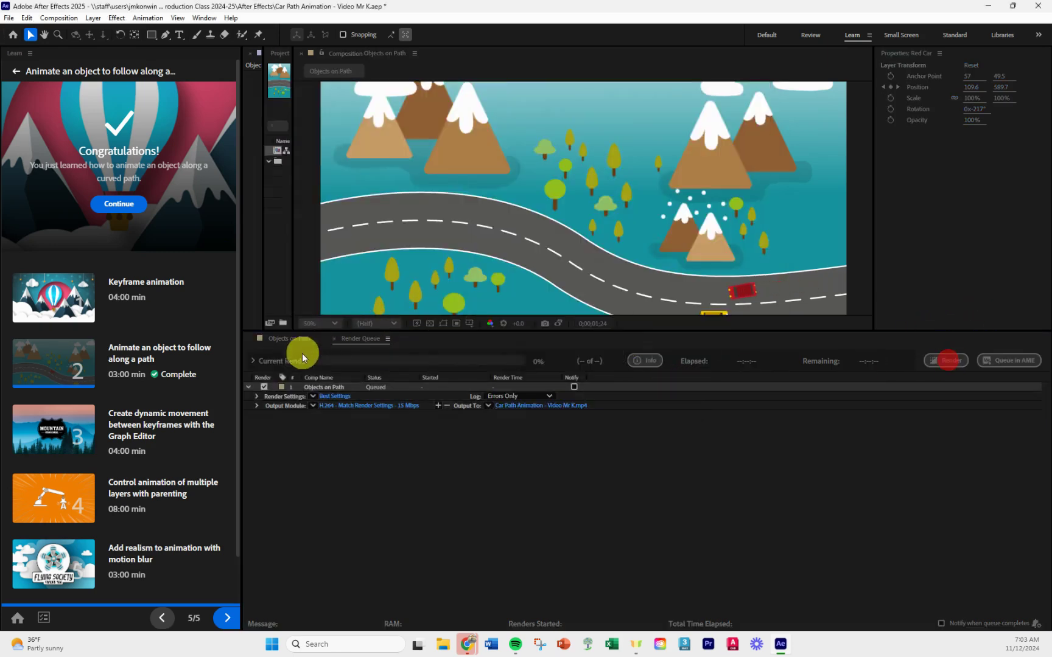